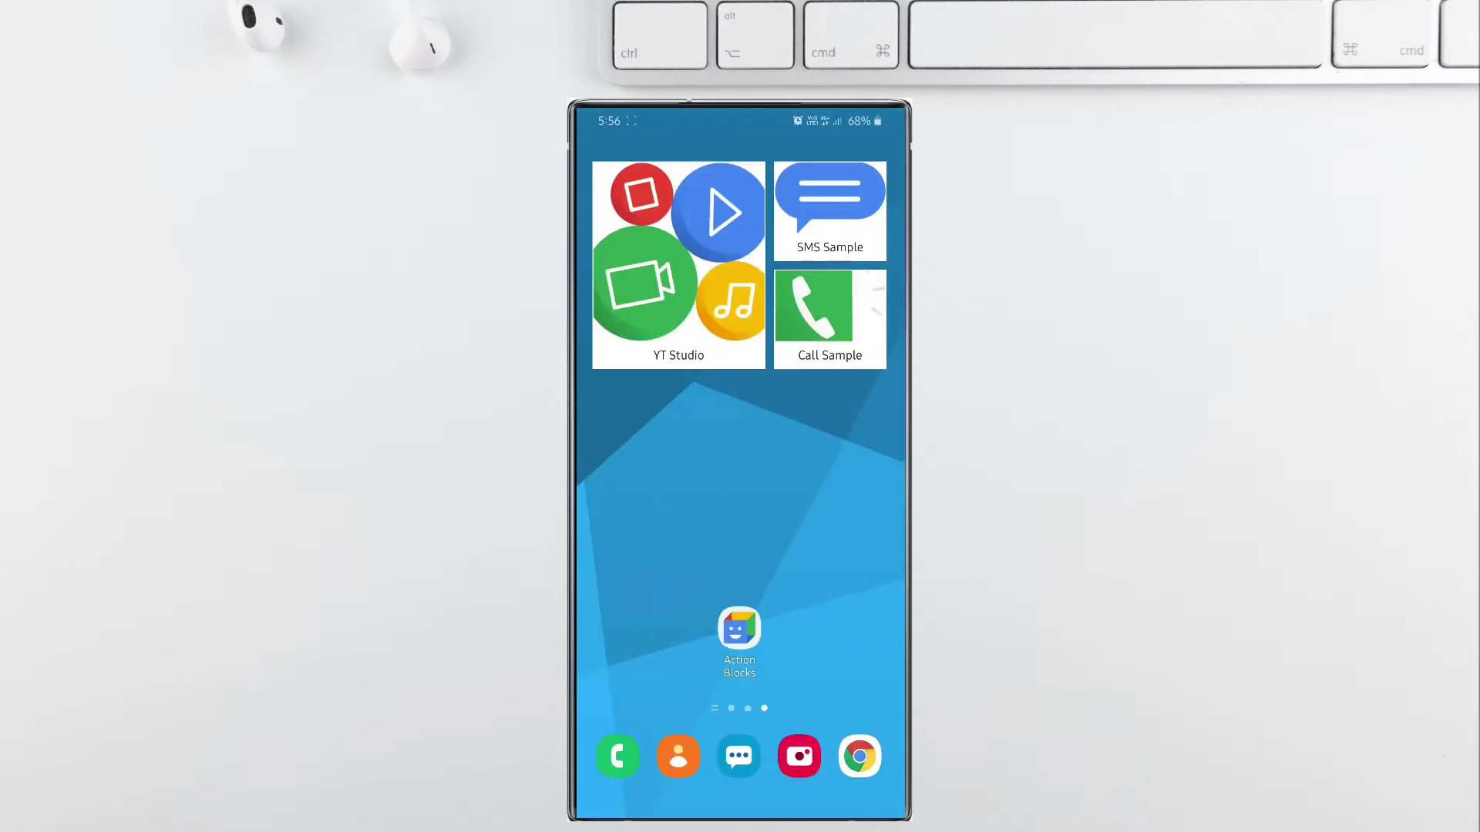
# Resize the Call Sample and YT Studio widgets, restore YT Studio to 2x2, and launch Action Blocks
pyautogui.click(814, 308)
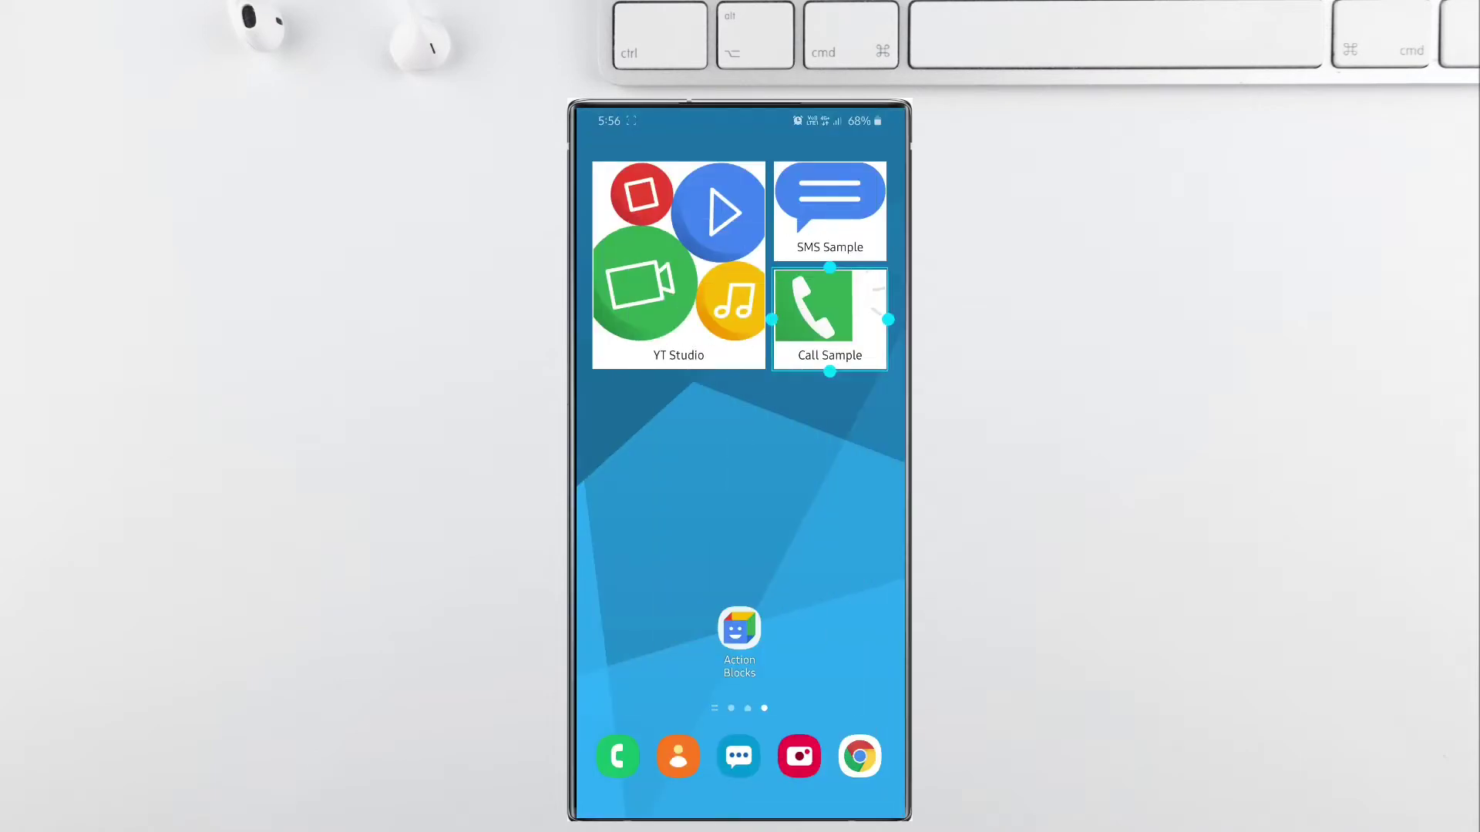
pyautogui.moveTo(829, 369)
pyautogui.mouseDown()
pyautogui.moveTo(829, 523)
pyautogui.moveTo(829, 370)
pyautogui.mouseUp()
pyautogui.click(678, 262)
pyautogui.moveTo(678, 369); pyautogui.dragTo(678, 246)
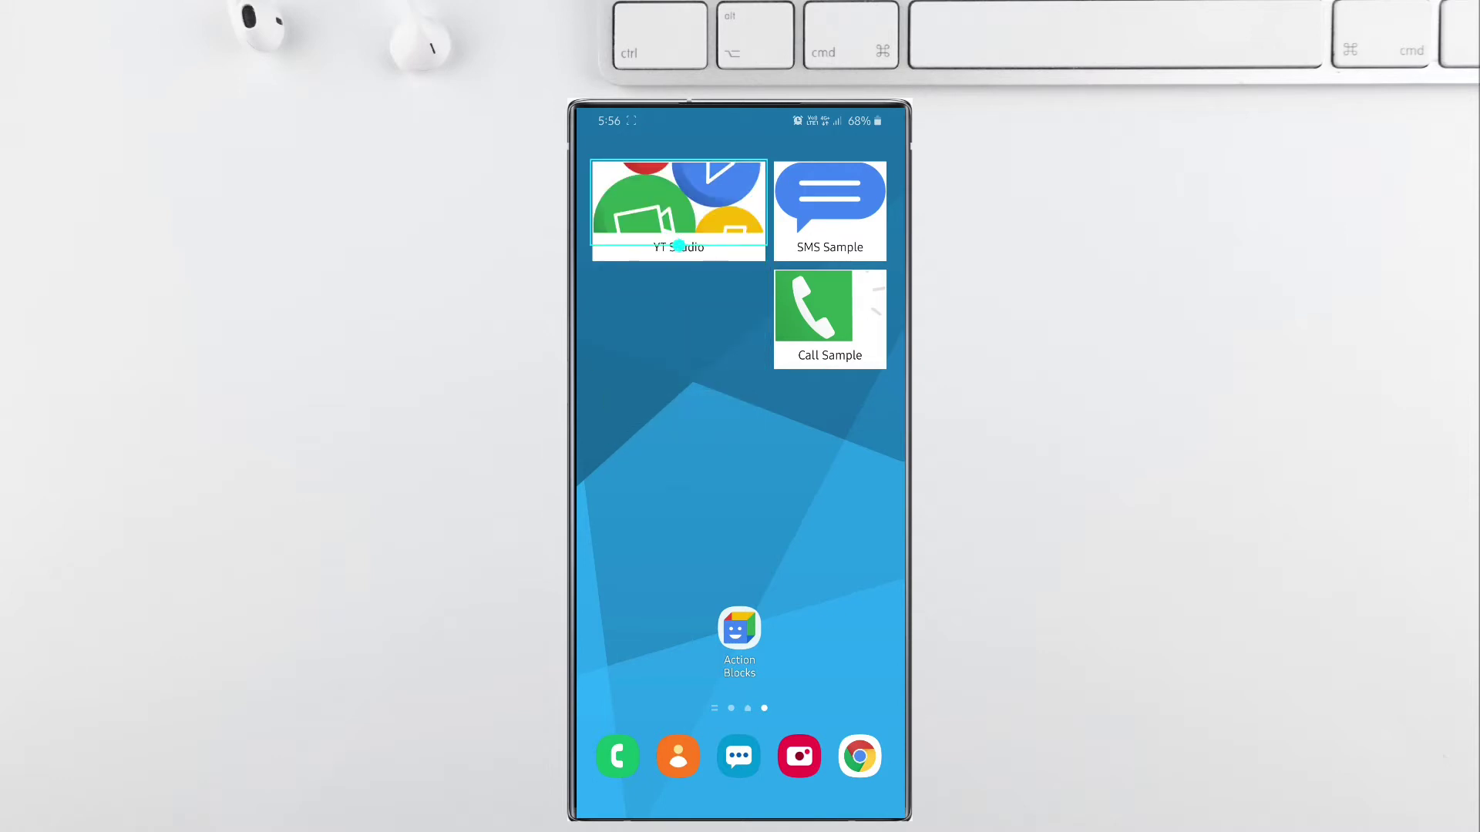
pyautogui.moveTo(766, 211)
pyautogui.mouseDown()
pyautogui.moveTo(707, 211)
pyautogui.moveTo(767, 211)
pyautogui.mouseUp()
pyautogui.moveTo(678, 262); pyautogui.dragTo(678, 370)
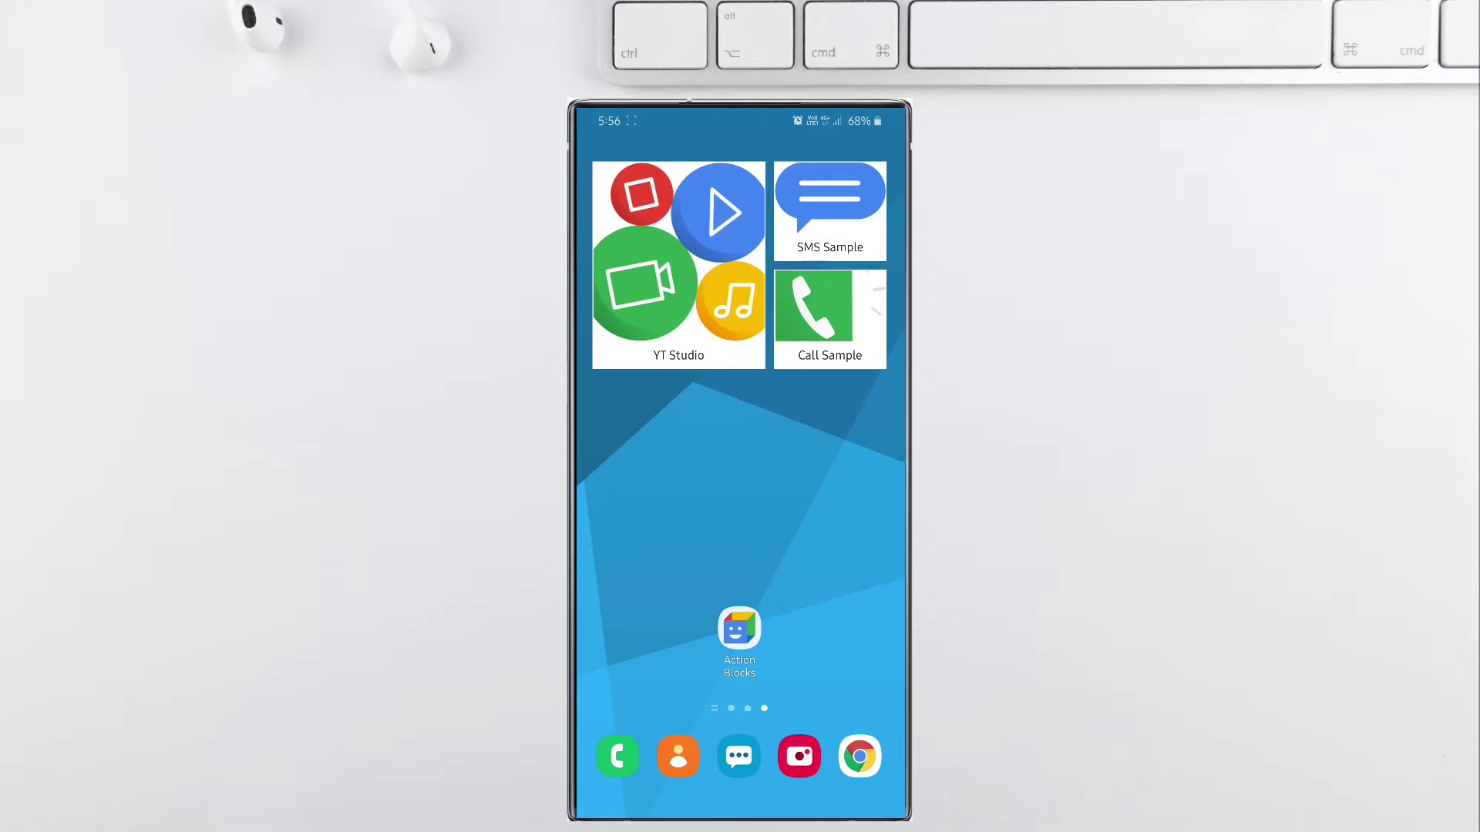
pyautogui.click(739, 628)
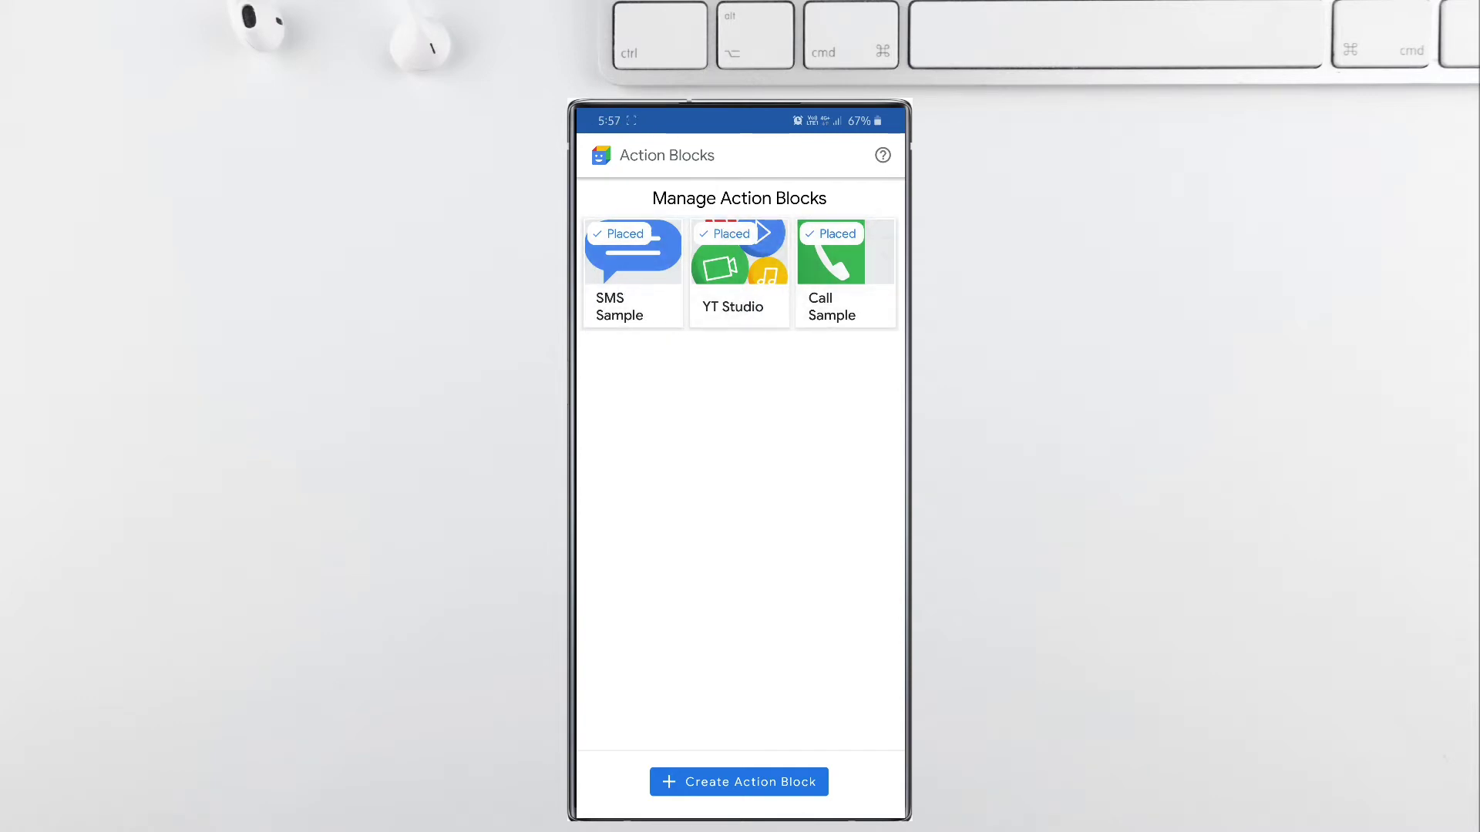
# Start a new Action Block and preview the phone call sample actions
pyautogui.click(739, 782)
pyautogui.click(684, 277)
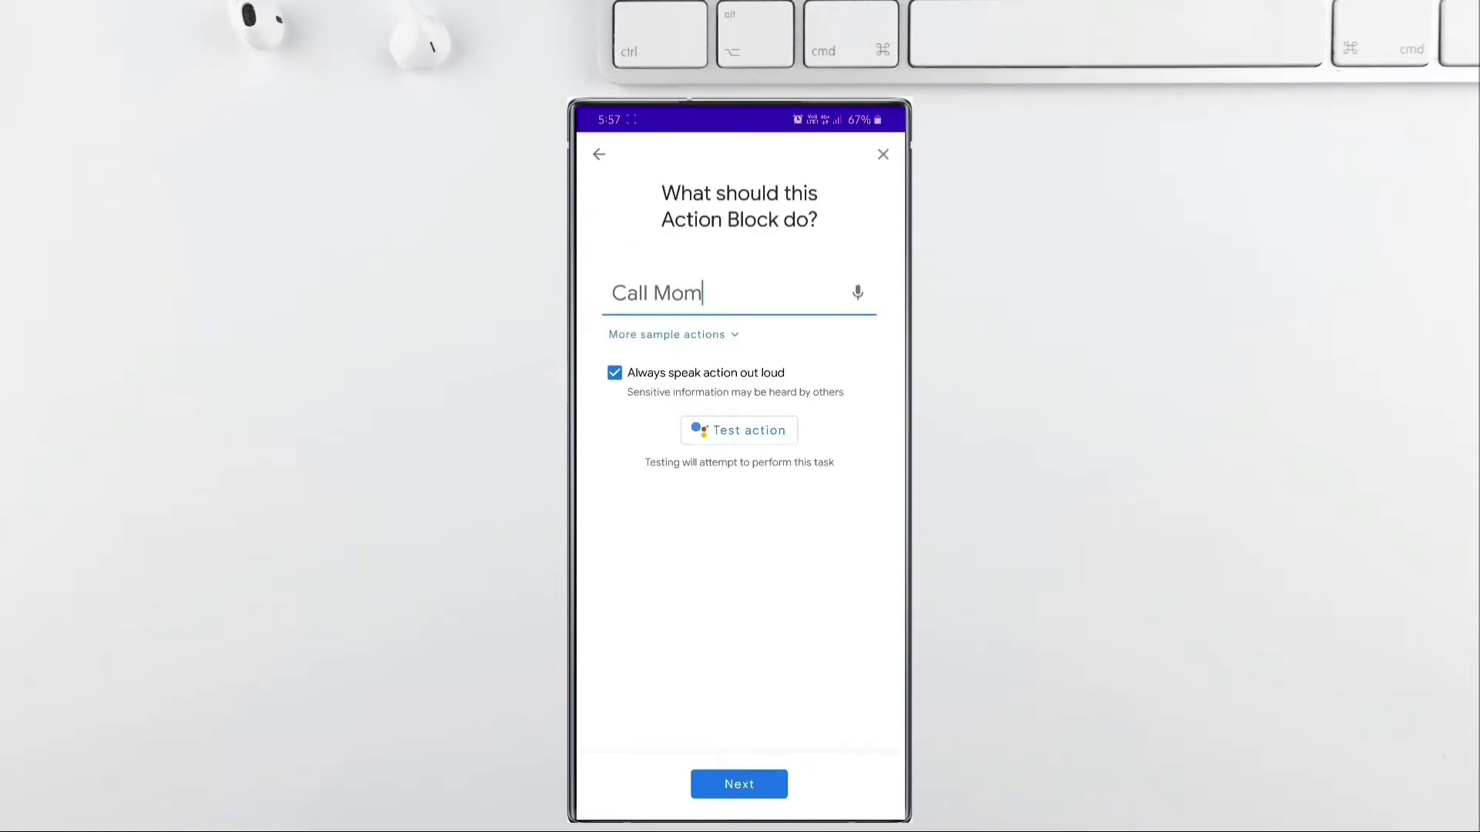
pyautogui.click(664, 334)
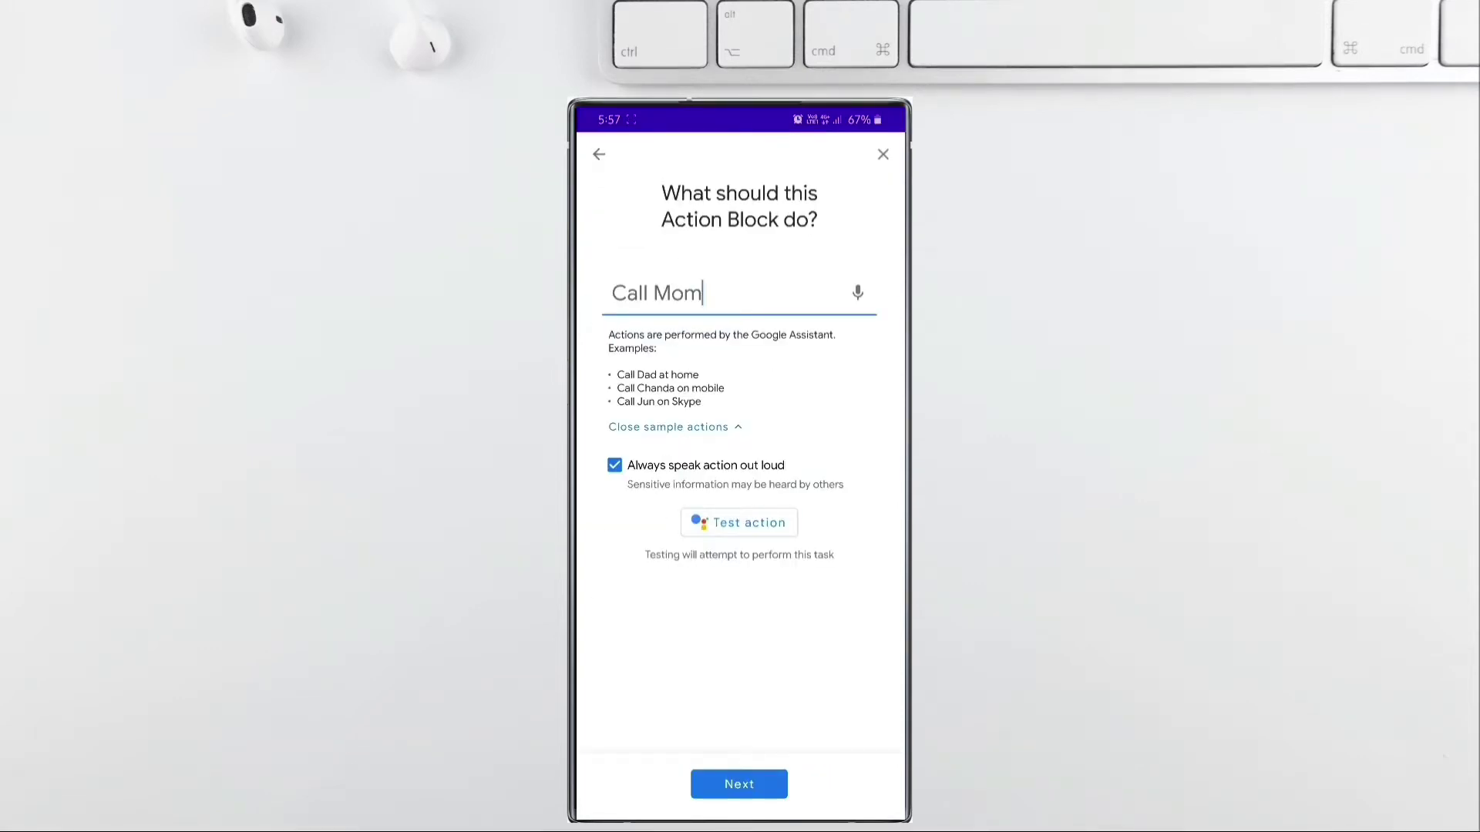
pyautogui.click(598, 154)
# Preview the video call sample actions and stop the spoken readout
pyautogui.click(694, 317)
pyautogui.click(663, 357)
pyautogui.click(614, 491)
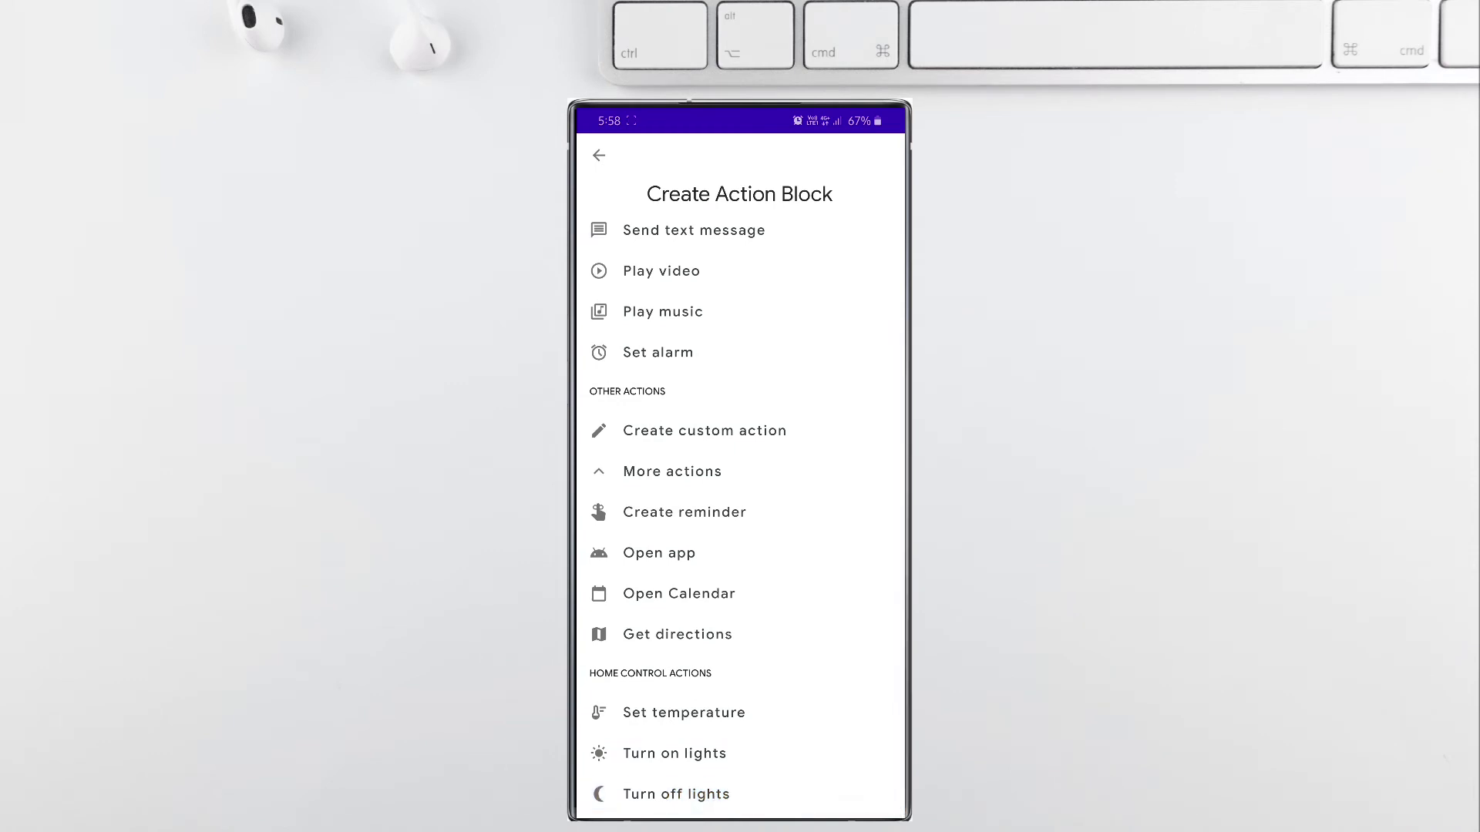
# Write the custom action 'Find exult tech on YouTube' and skip testing it
pyautogui.click(704, 430)
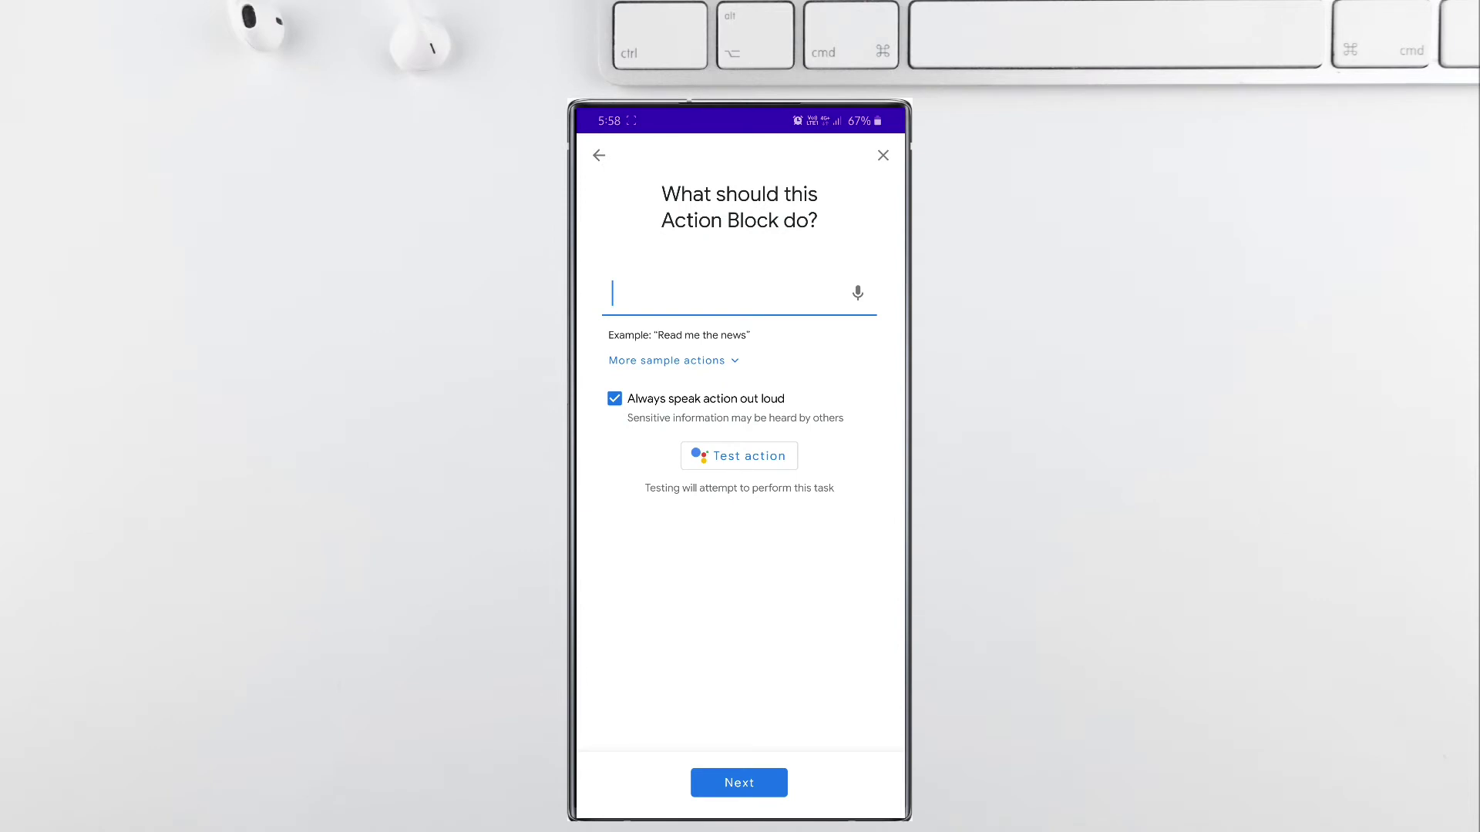
pyautogui.write('Fi')
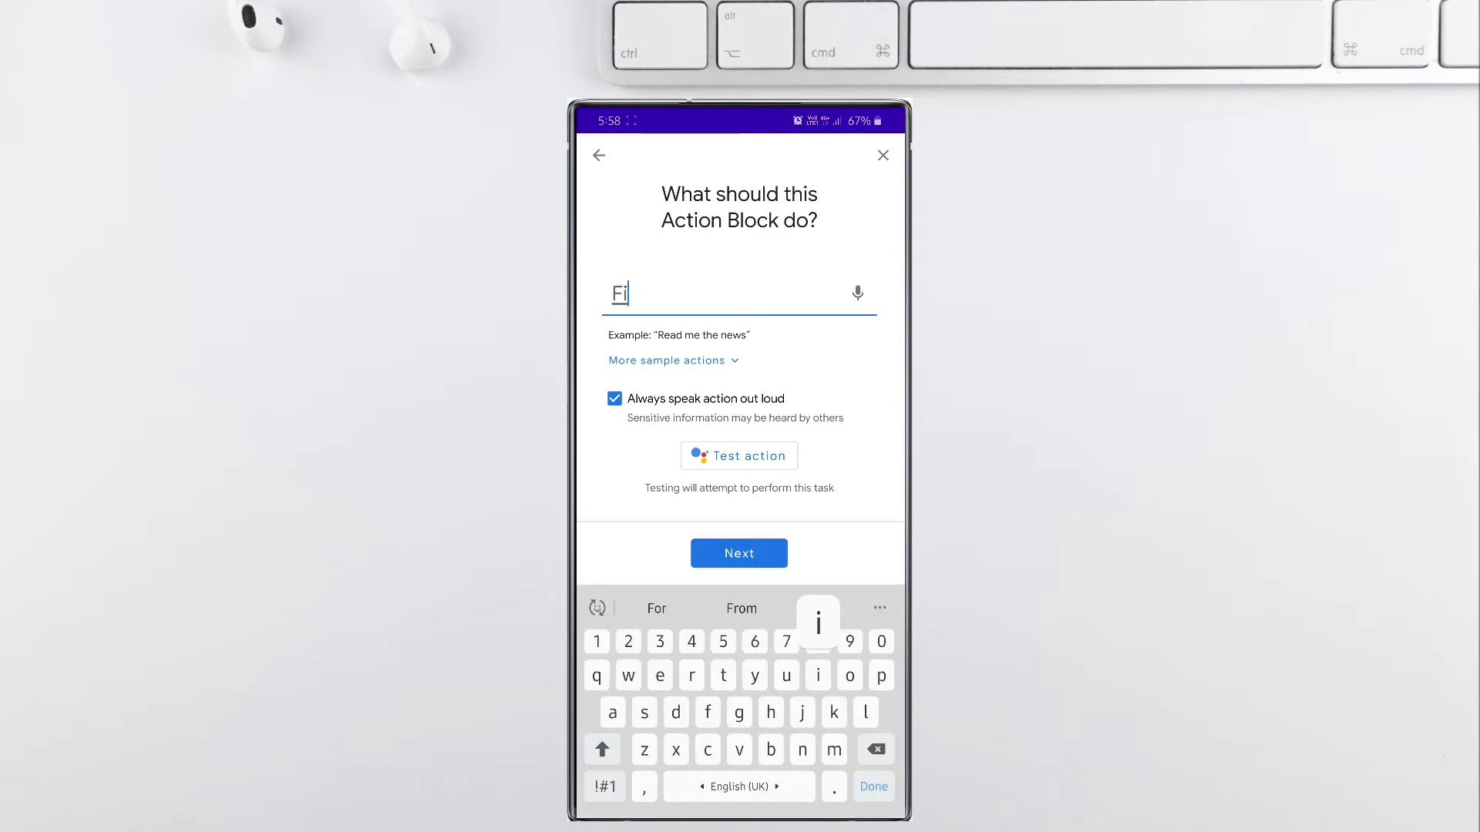
pyautogui.write('nd exult ')
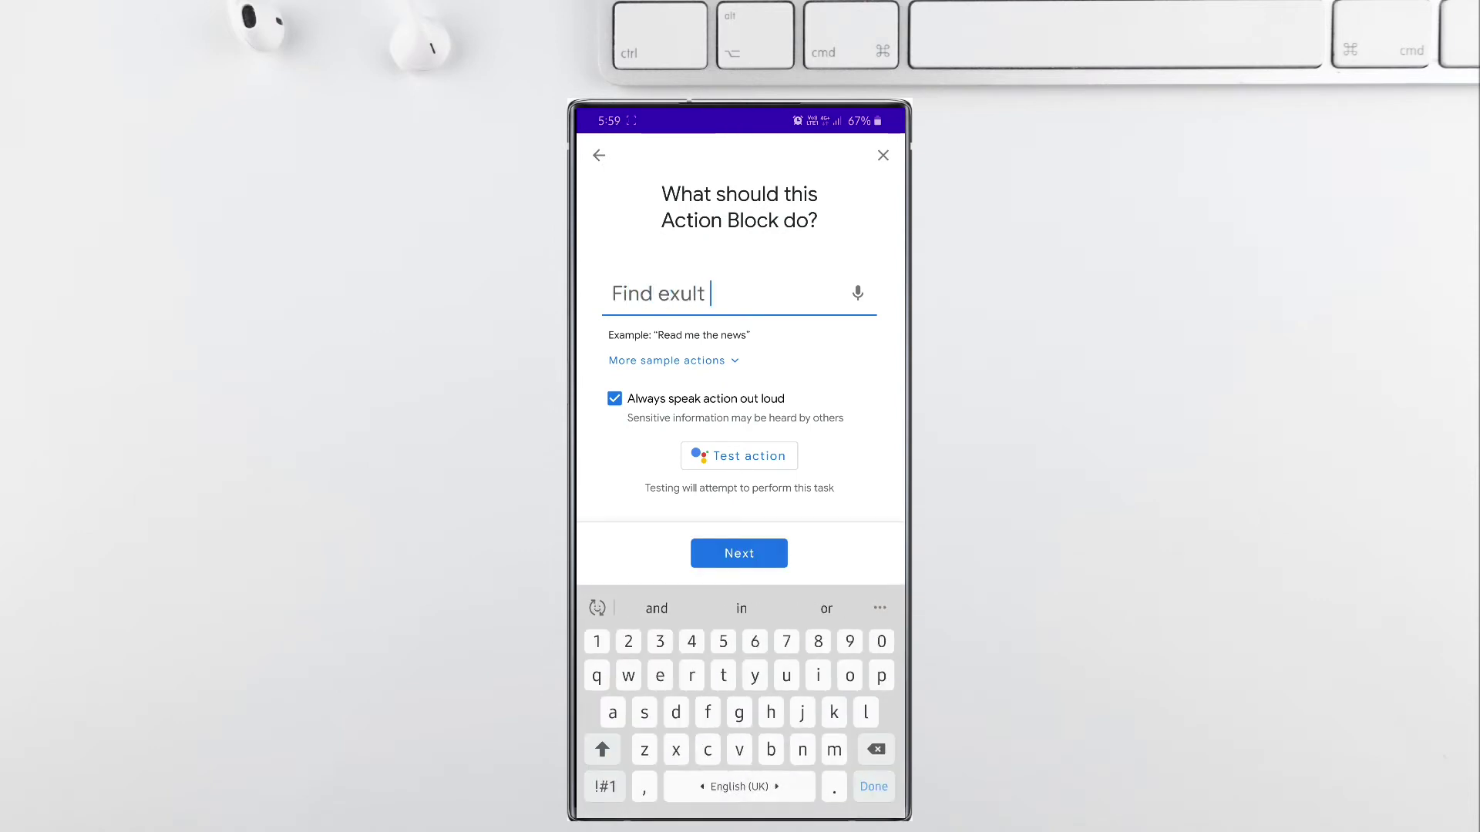
pyautogui.write('tech on ')
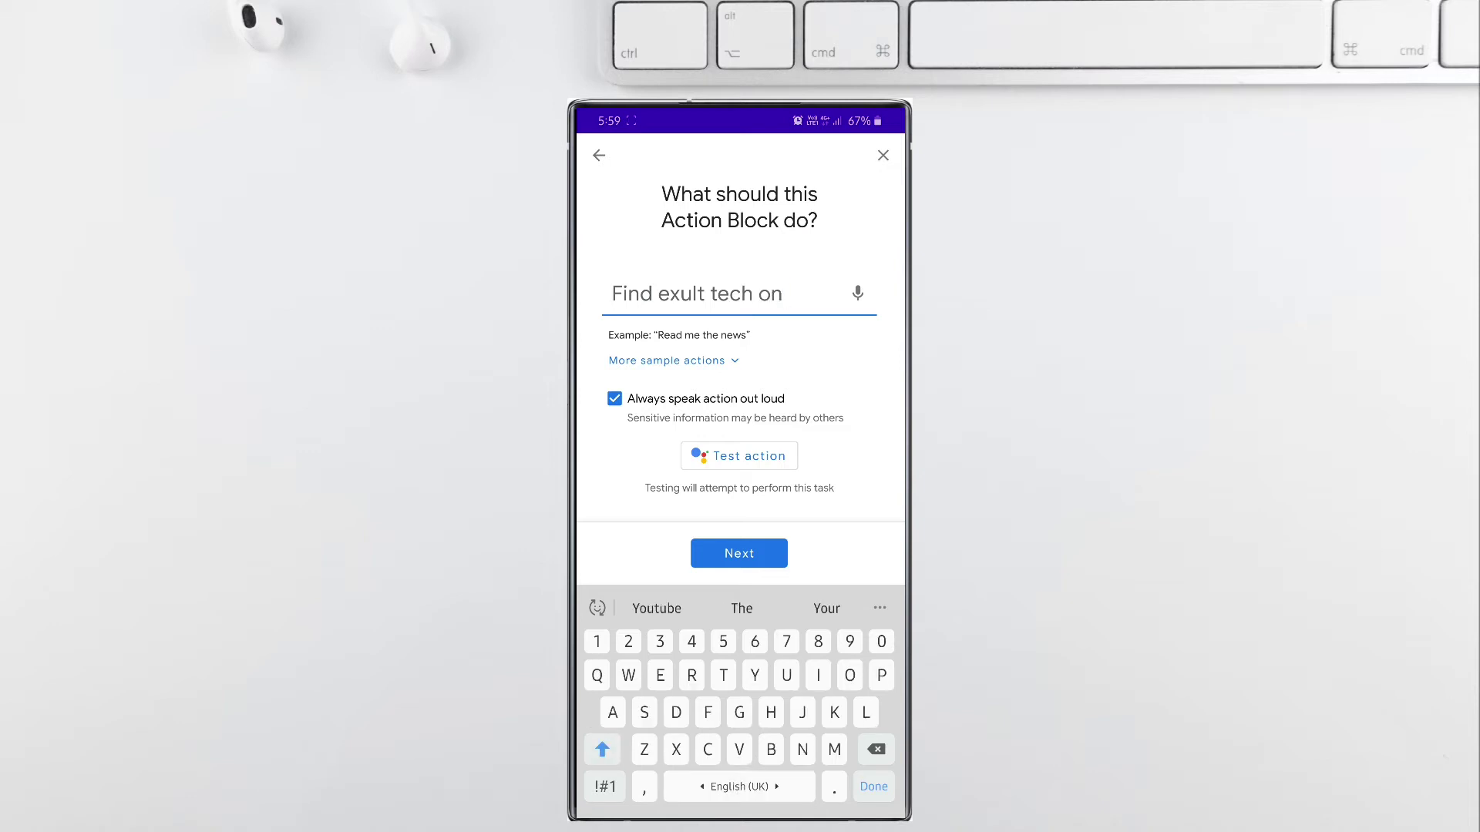
pyautogui.write('YouTube')
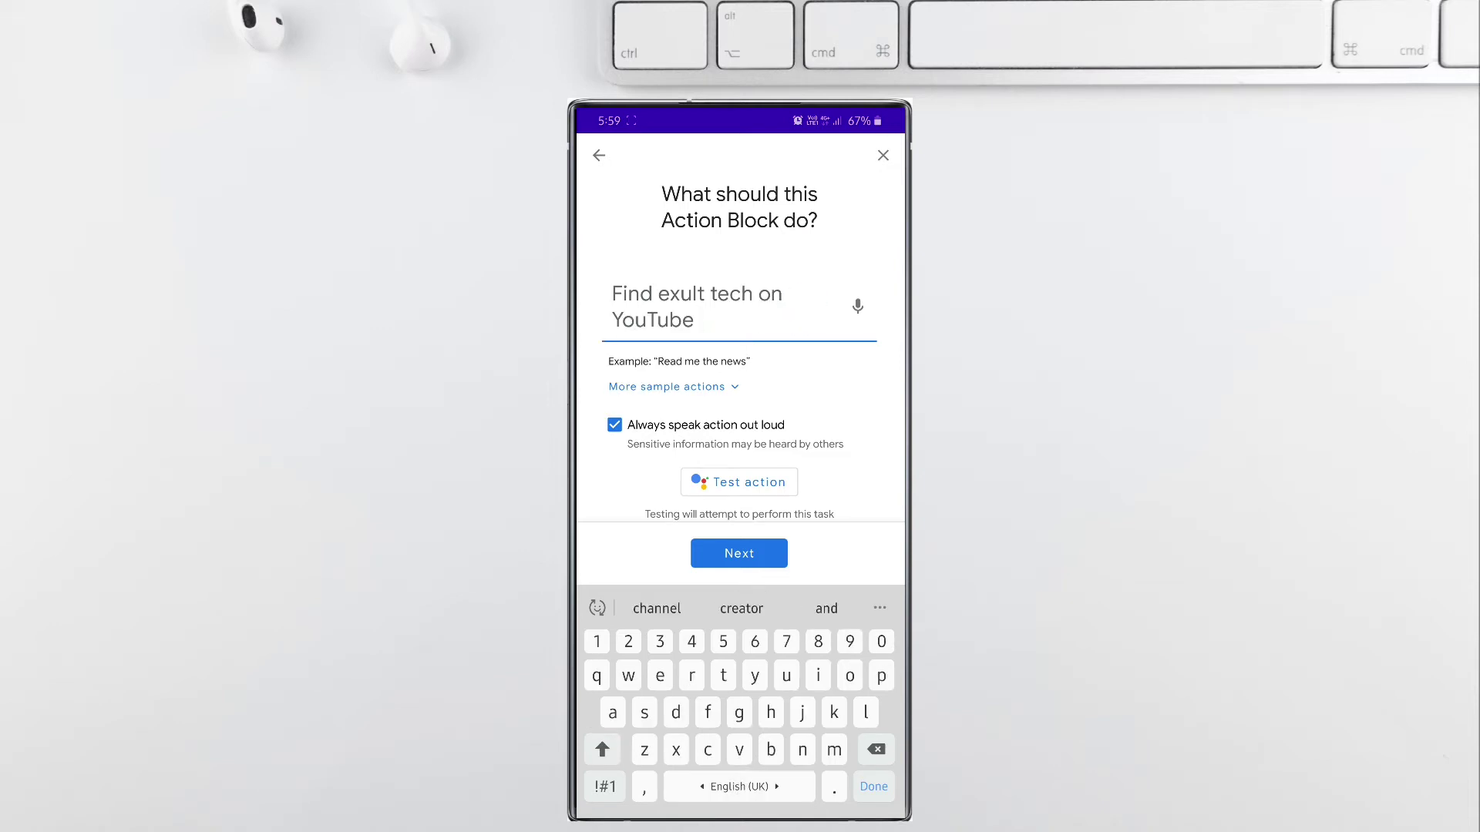
pyautogui.click(739, 553)
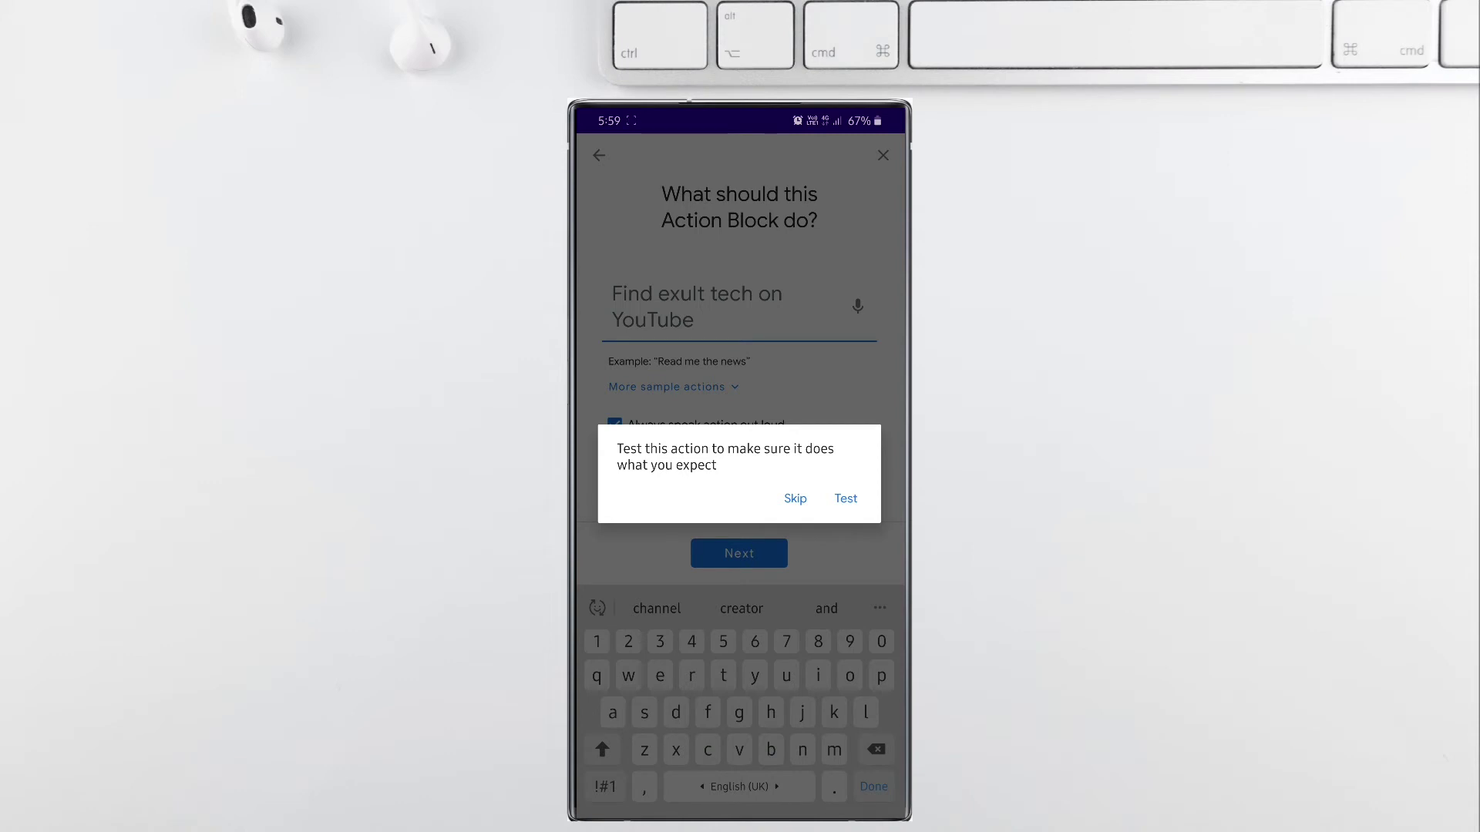
pyautogui.click(794, 498)
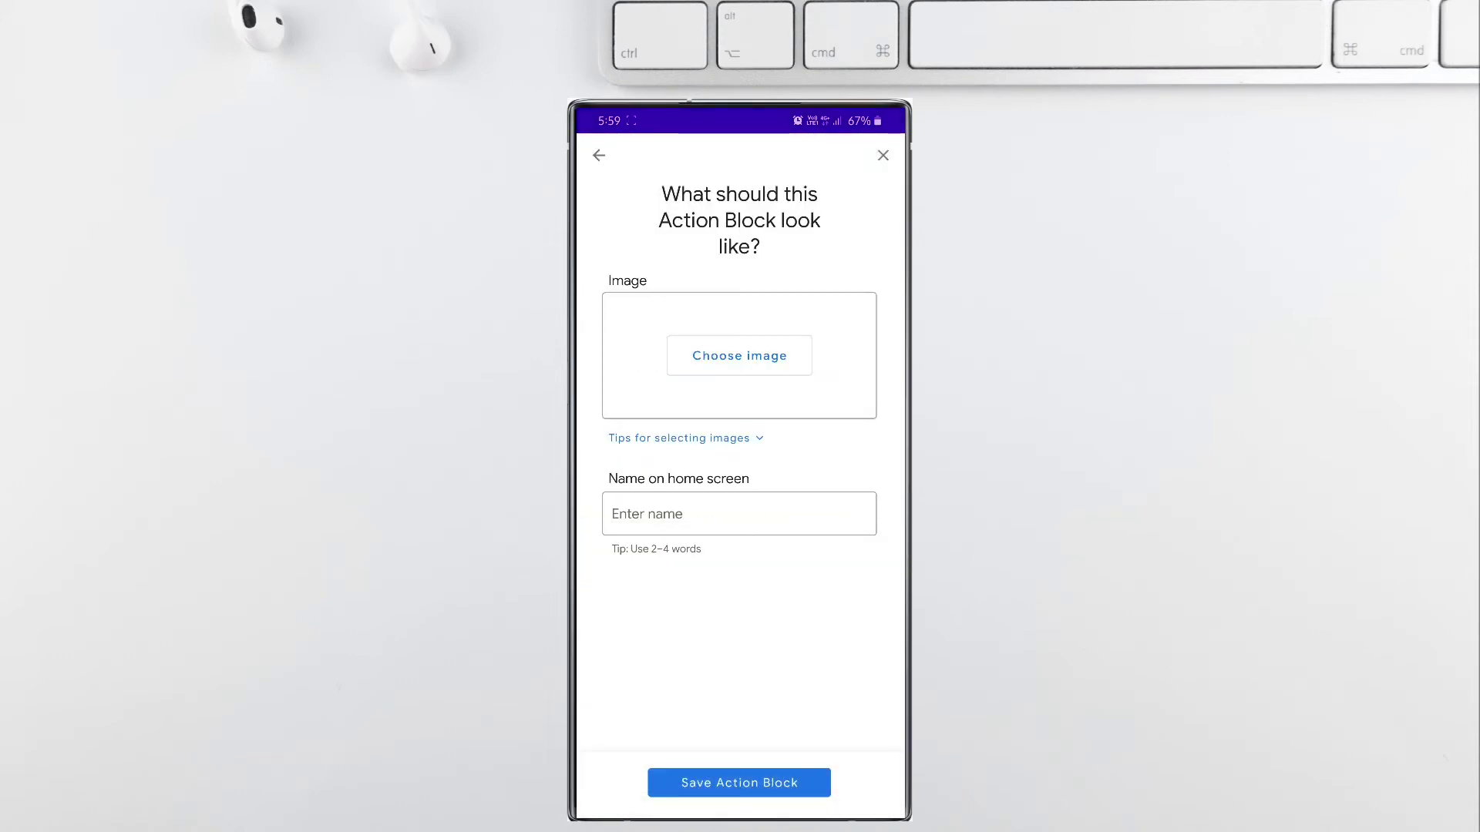
# Bring up the symbol library to choose the block's image
pyautogui.click(739, 355)
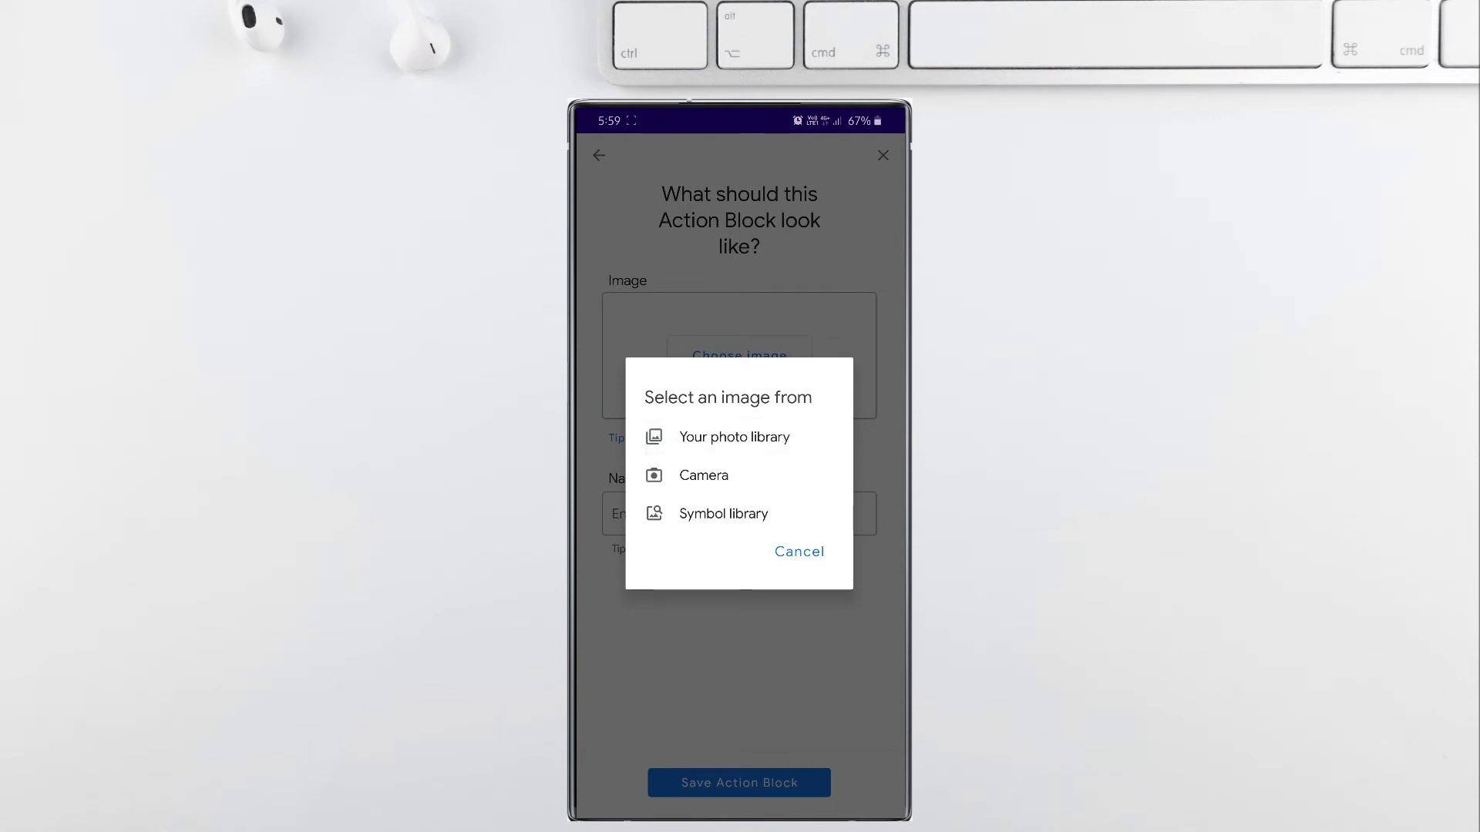
pyautogui.click(704, 475)
pyautogui.click(724, 513)
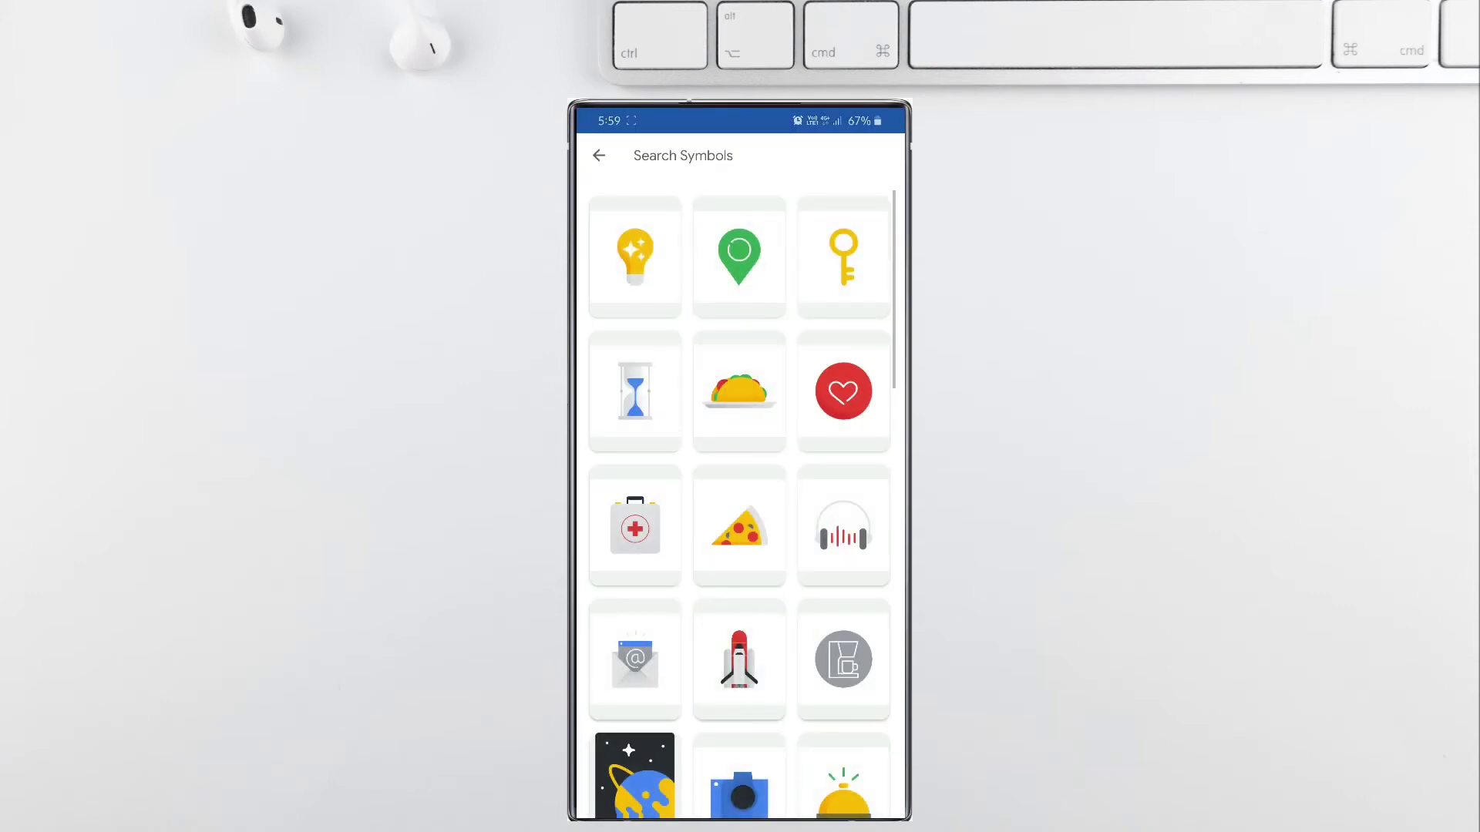
pyautogui.scroll(-5, 739, 462)
pyautogui.scroll(-10, 740, 501)
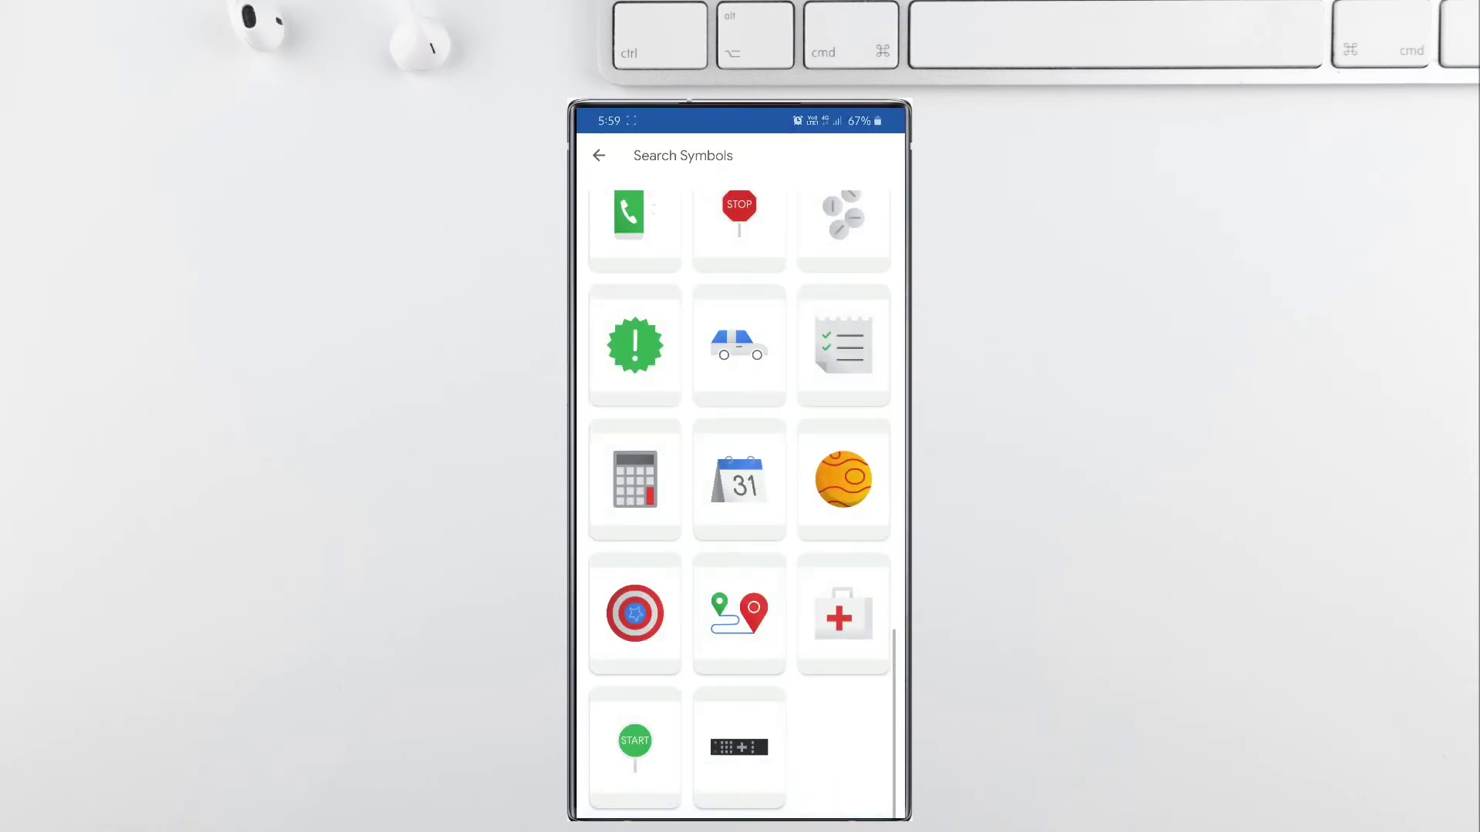
# Scroll through the symbols and pick the blue snowflake thermostat icon
pyautogui.scroll(6, 740, 501)
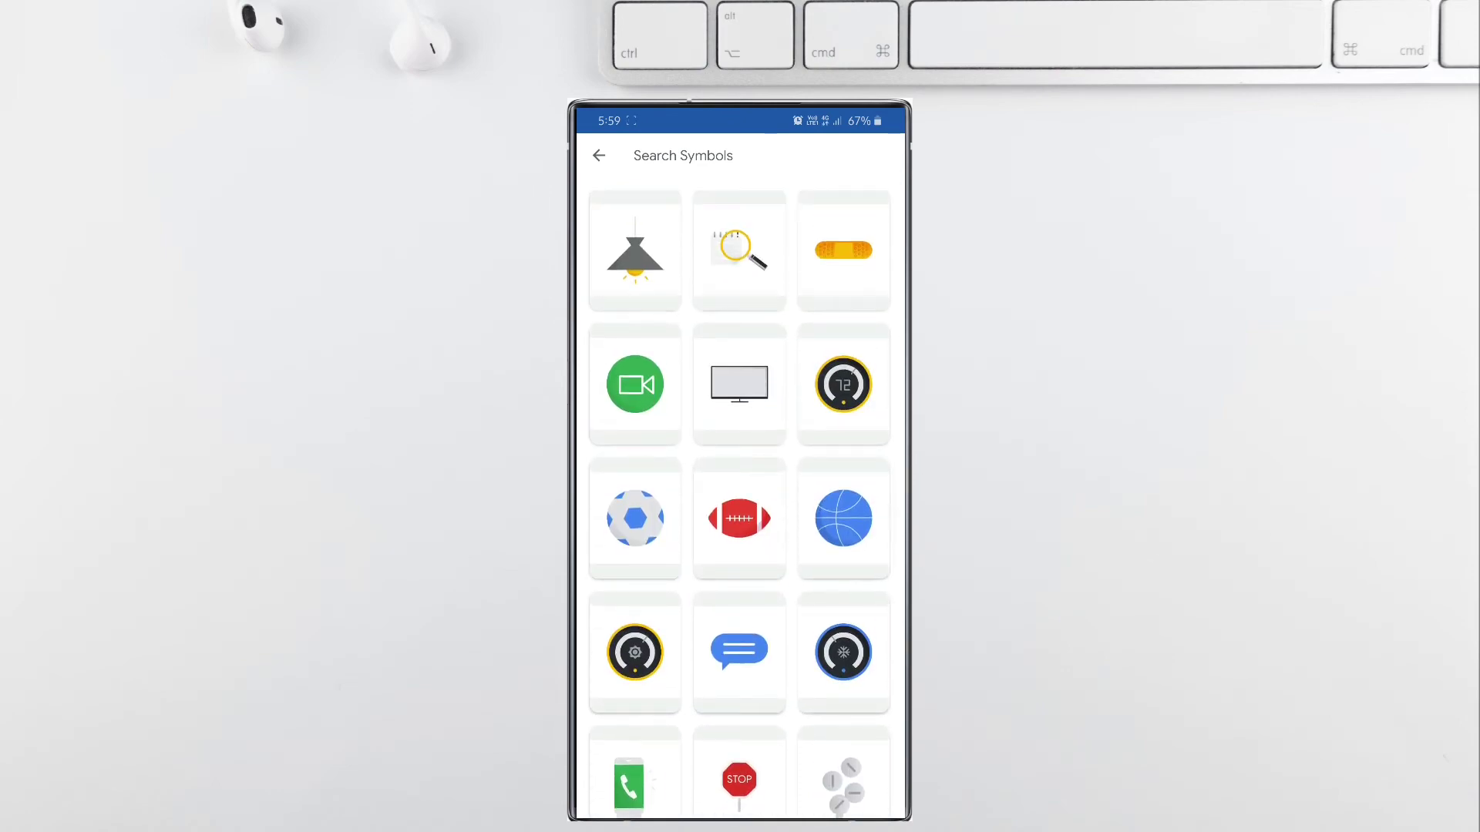
pyautogui.scroll(3, 740, 501)
pyautogui.scroll(2, 740, 501)
pyautogui.scroll(5, 739, 500)
pyautogui.scroll(-2, 739, 500)
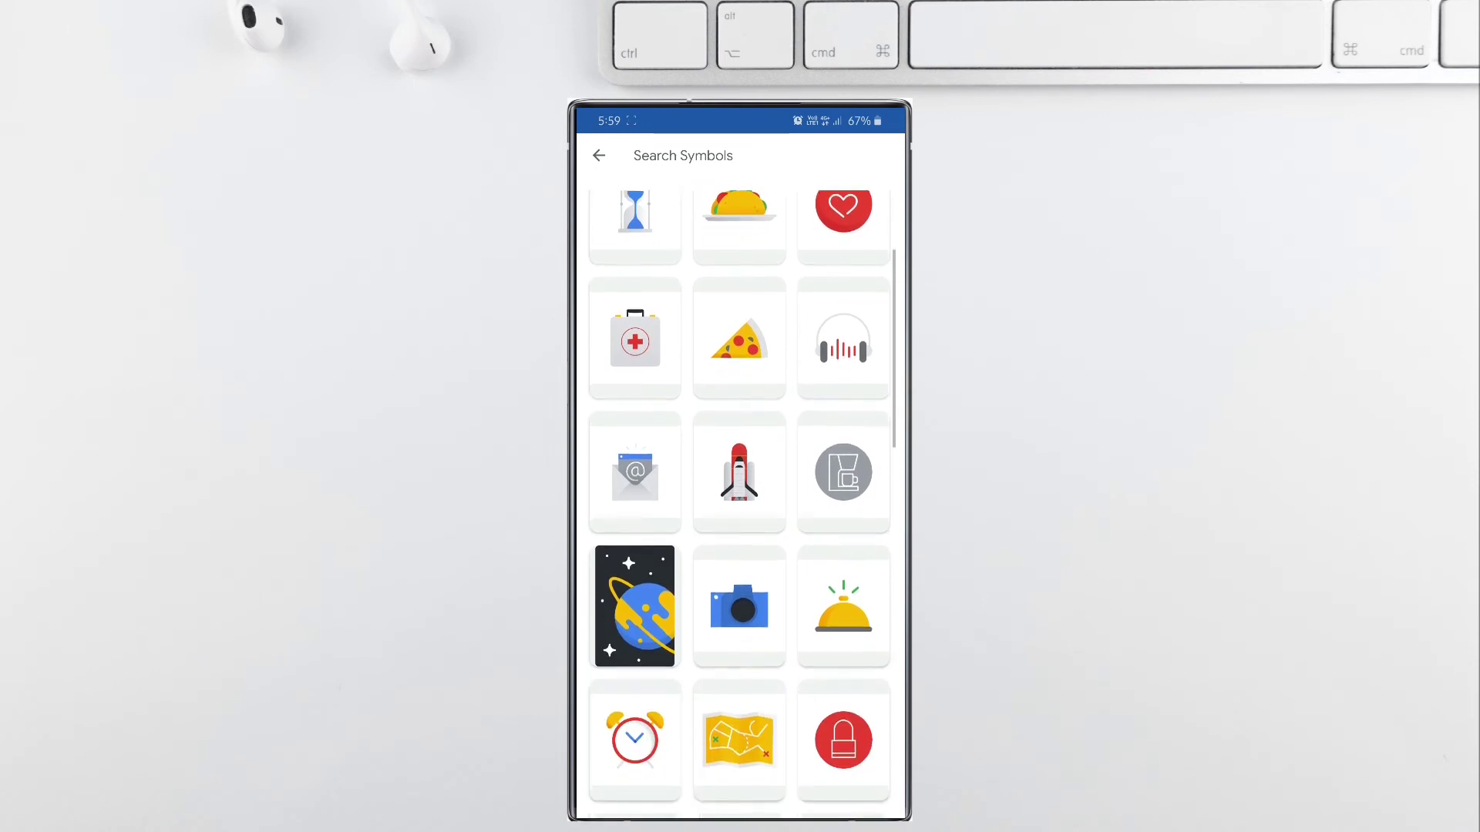
pyautogui.scroll(-3, 740, 500)
pyautogui.scroll(-4, 740, 501)
pyautogui.scroll(-2, 740, 501)
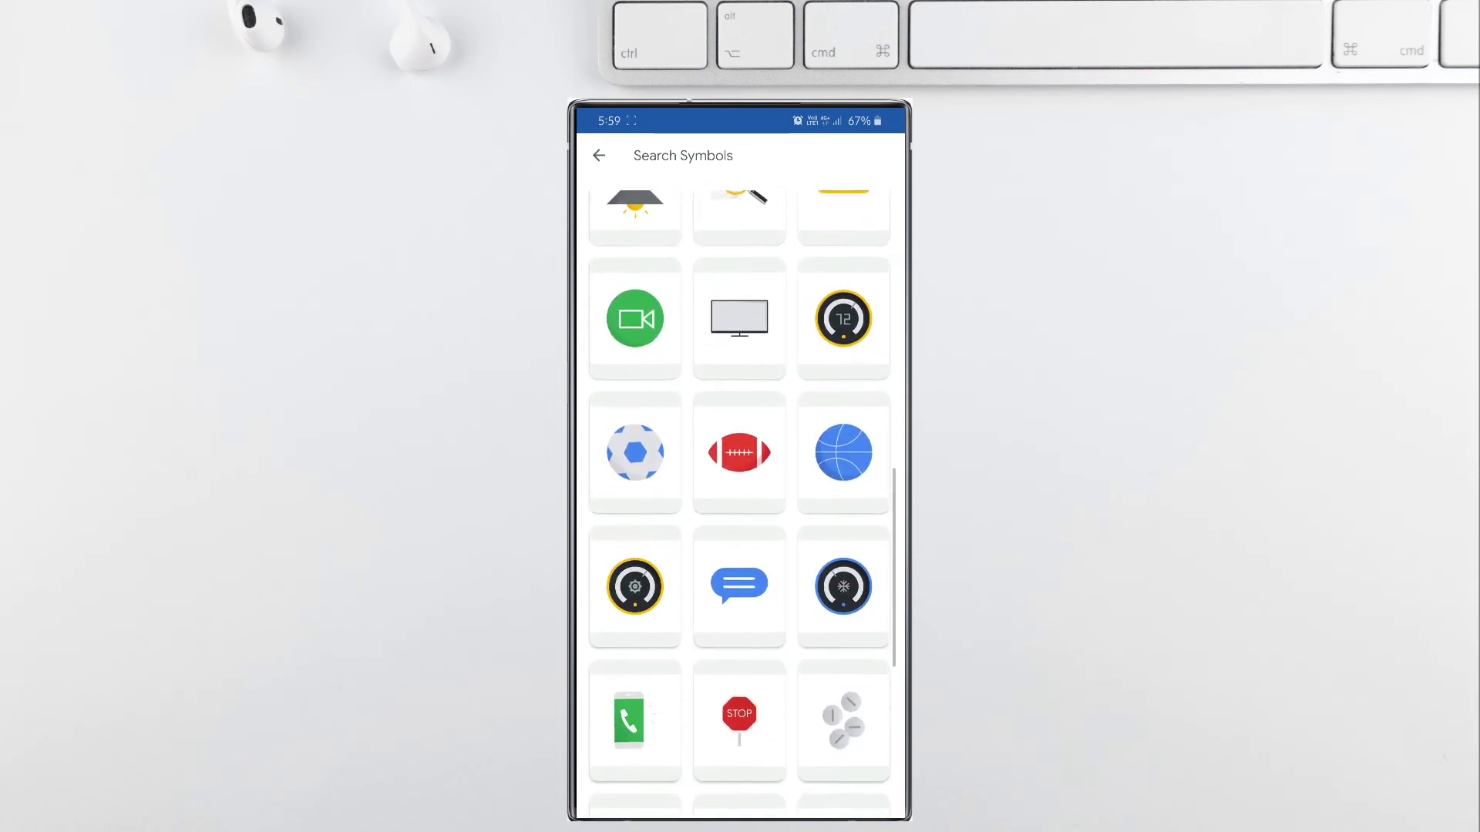
pyautogui.click(844, 579)
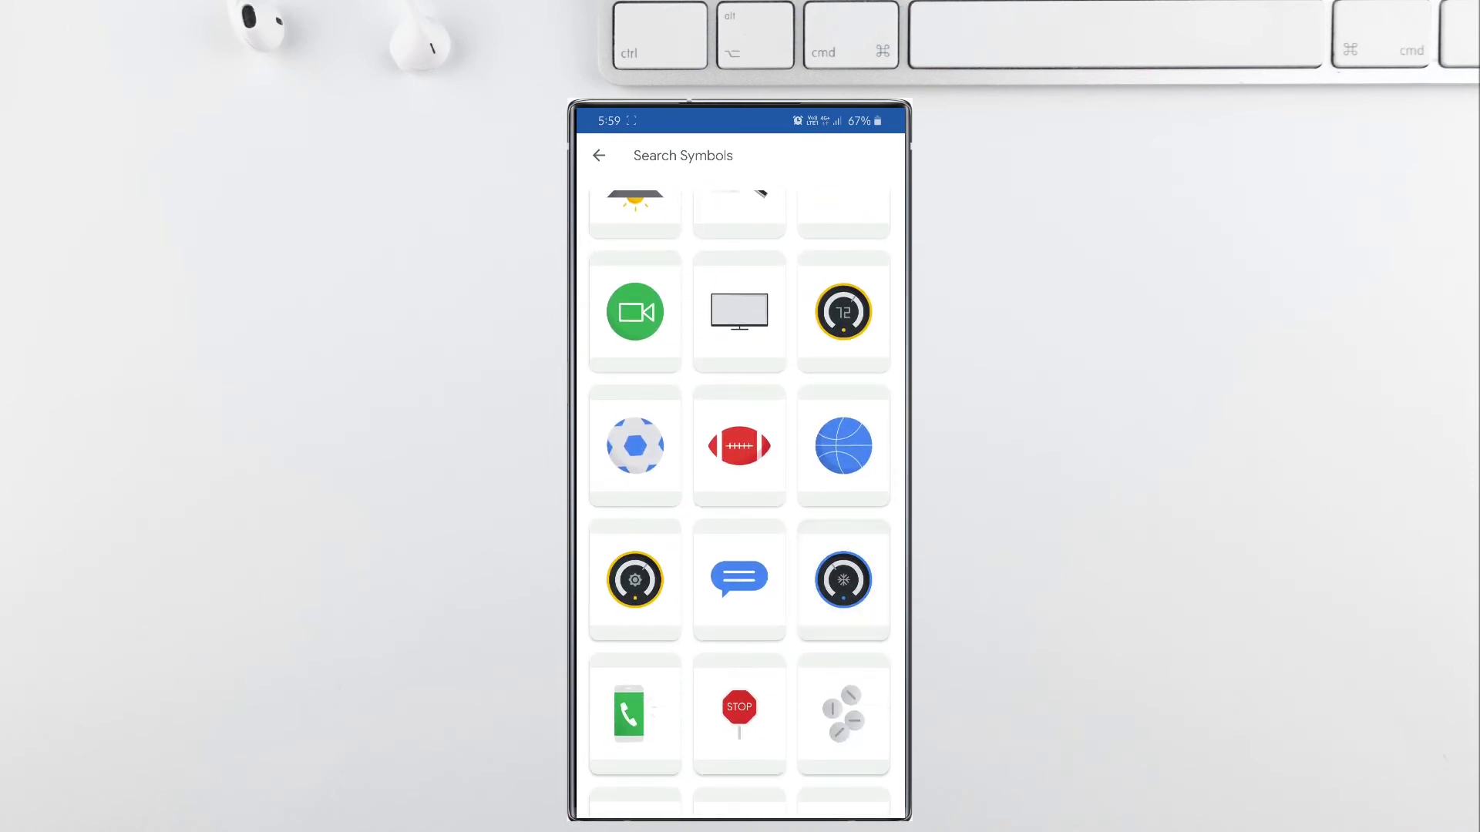
# Name the block 'Sample' and save it
pyautogui.click(739, 513)
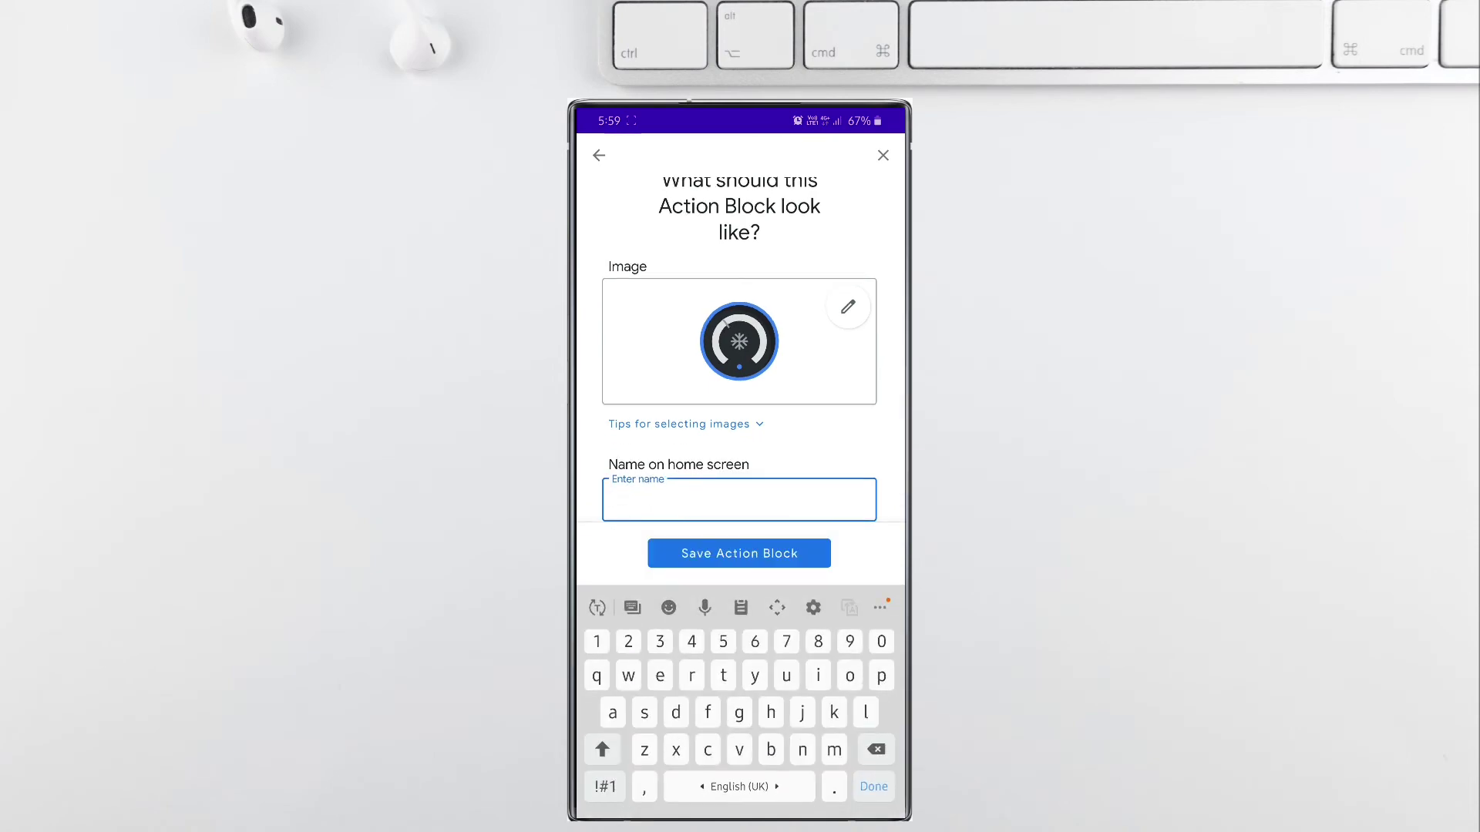
pyautogui.write('Sal')
pyautogui.press('BackSpace')
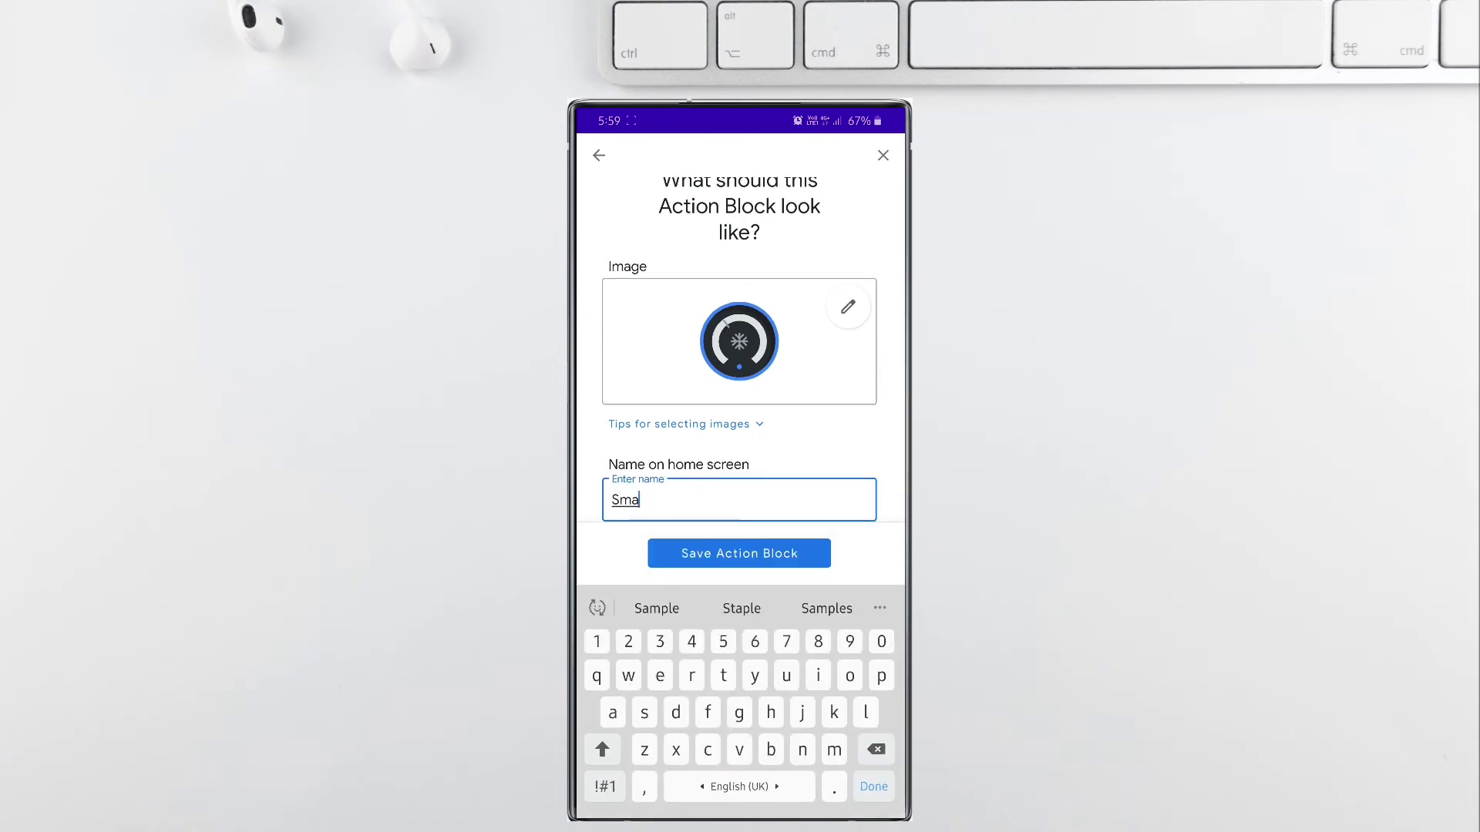
pyautogui.press('BackSpace')
pyautogui.write('amsu')
pyautogui.click(739, 553)
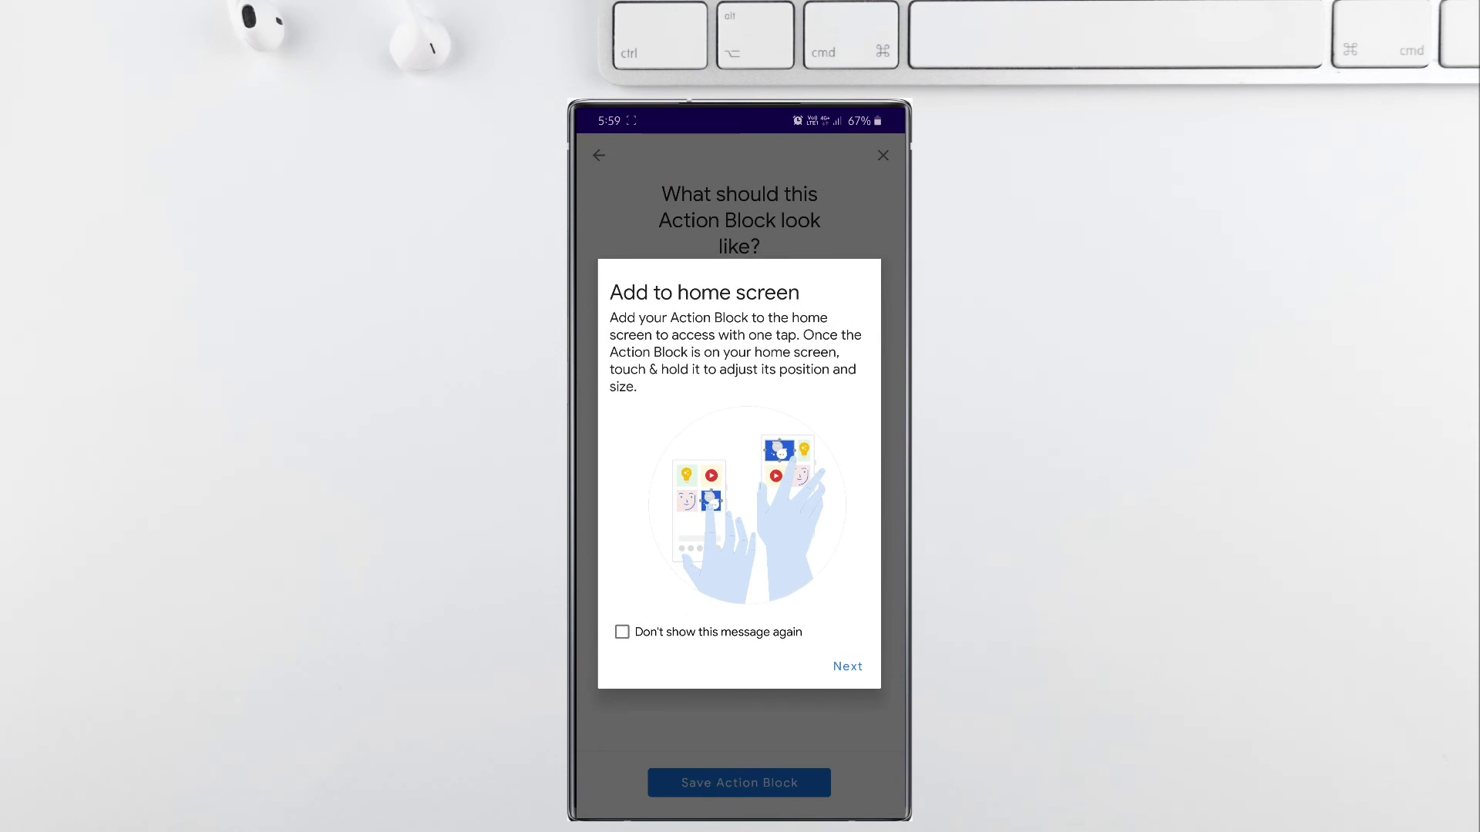
# Turn off the home-screen tip and add the Sample block to the home screen
pyautogui.click(622, 632)
pyautogui.click(847, 666)
pyautogui.click(815, 774)
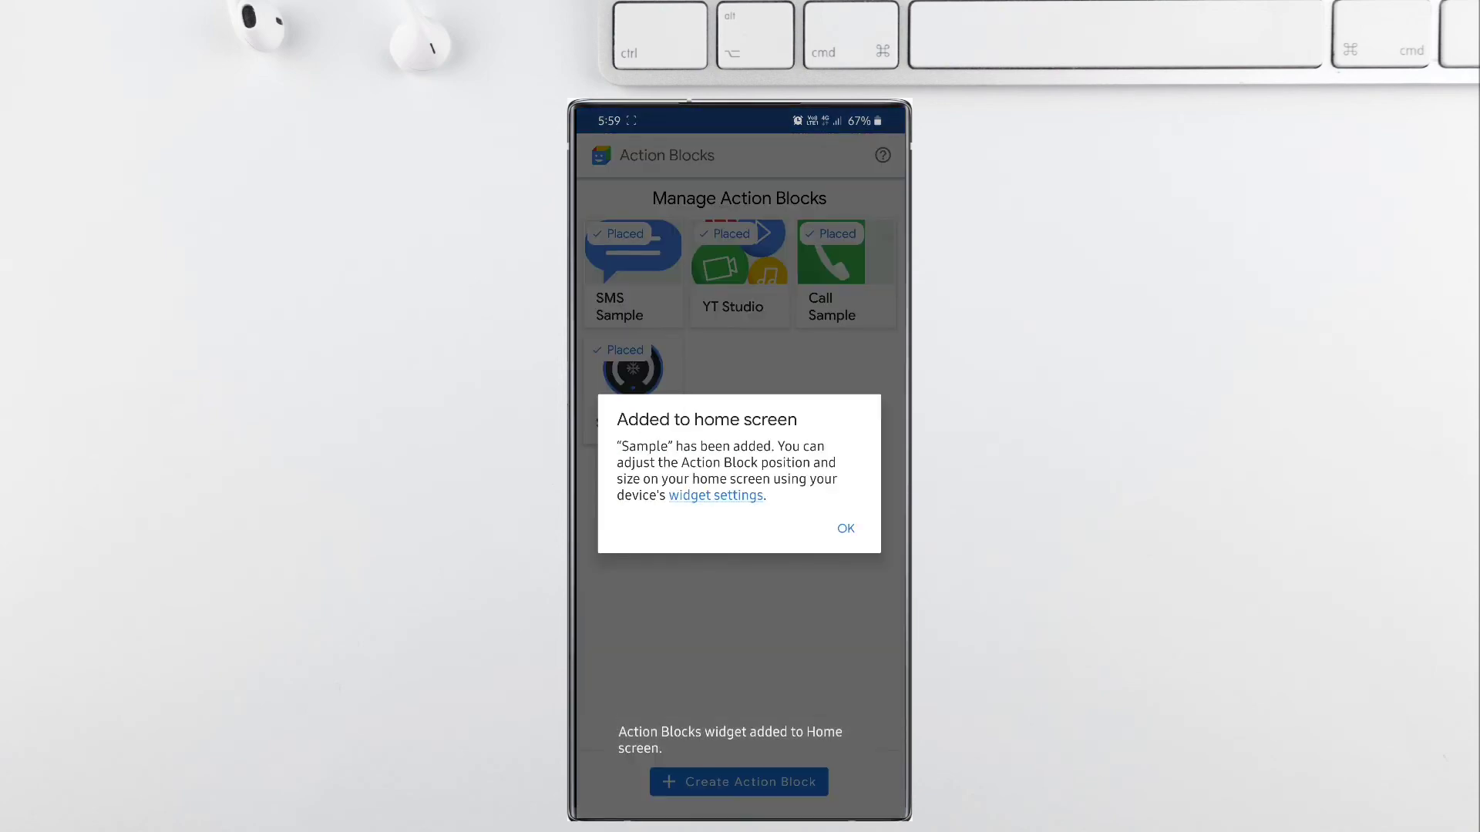
pyautogui.click(846, 527)
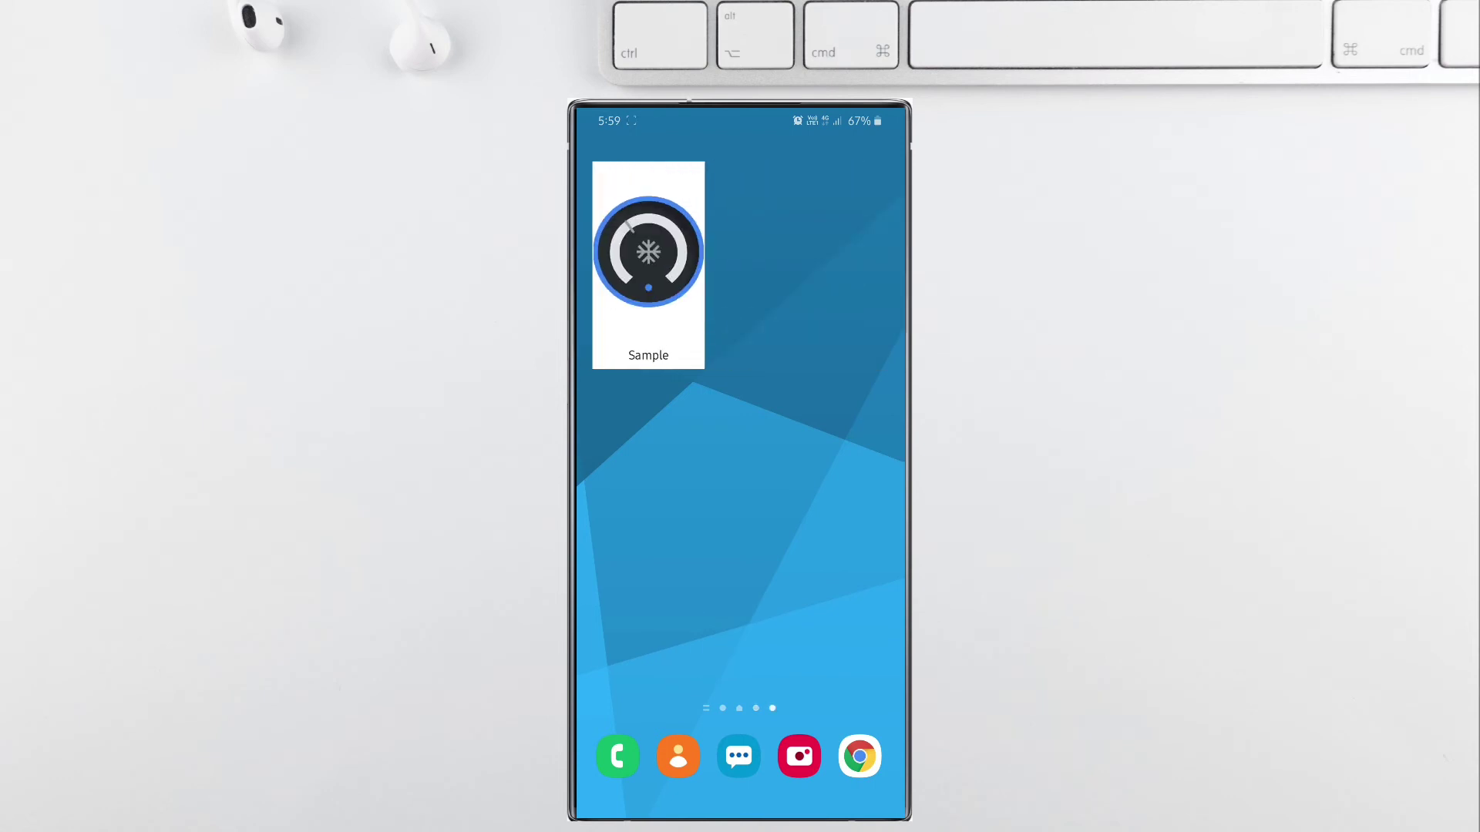
# Drag the Sample widget beside YT Studio and run it to search Exult Tech on YouTube
pyautogui.moveTo(648, 255)
pyautogui.mouseDown()
pyautogui.moveTo(612, 509)
pyautogui.moveTo(648, 481)
pyautogui.moveTo(880, 481)
pyautogui.moveTo(762, 482)
pyautogui.mouseUp()
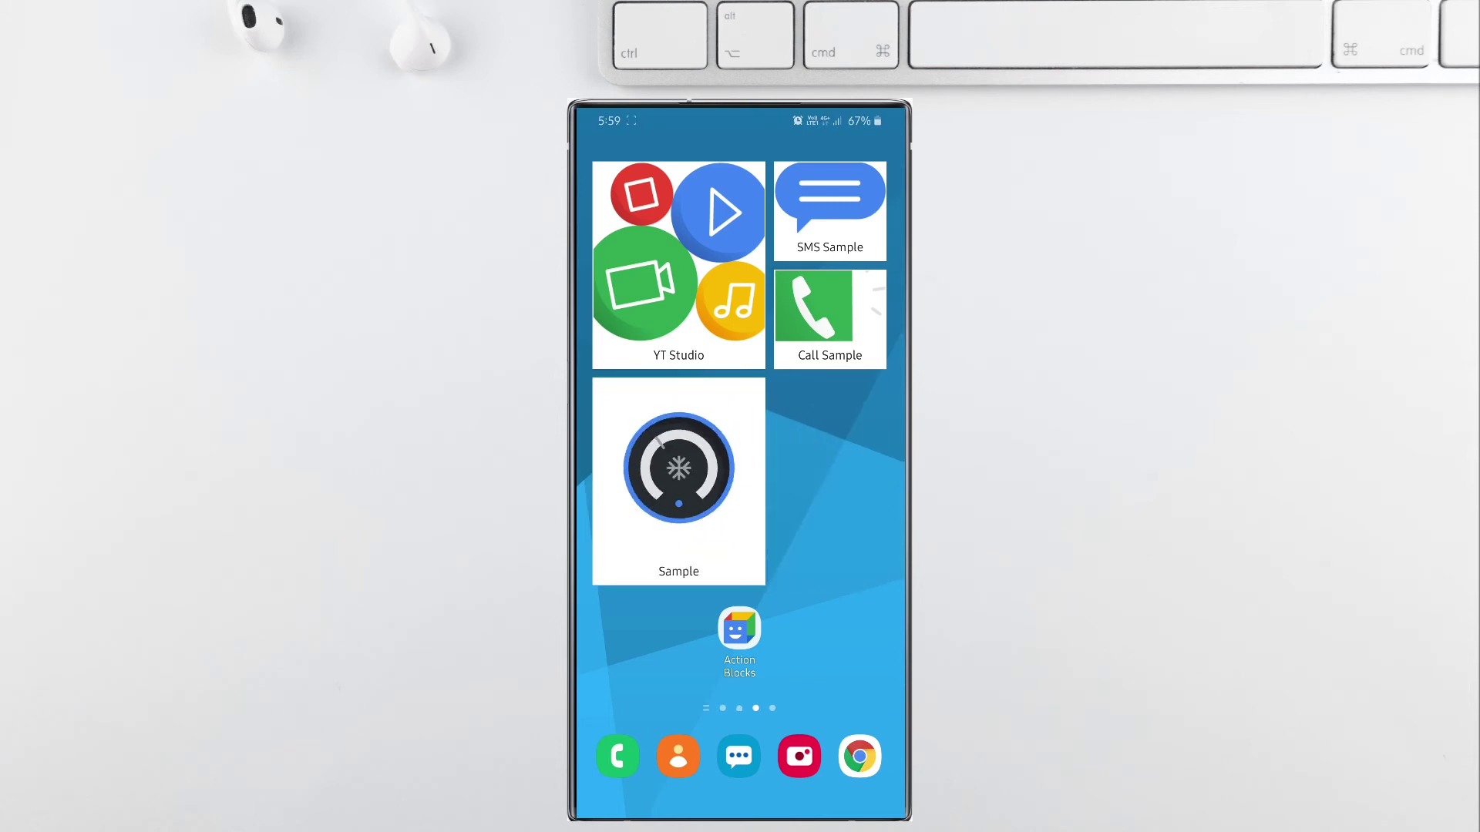
pyautogui.click(678, 262)
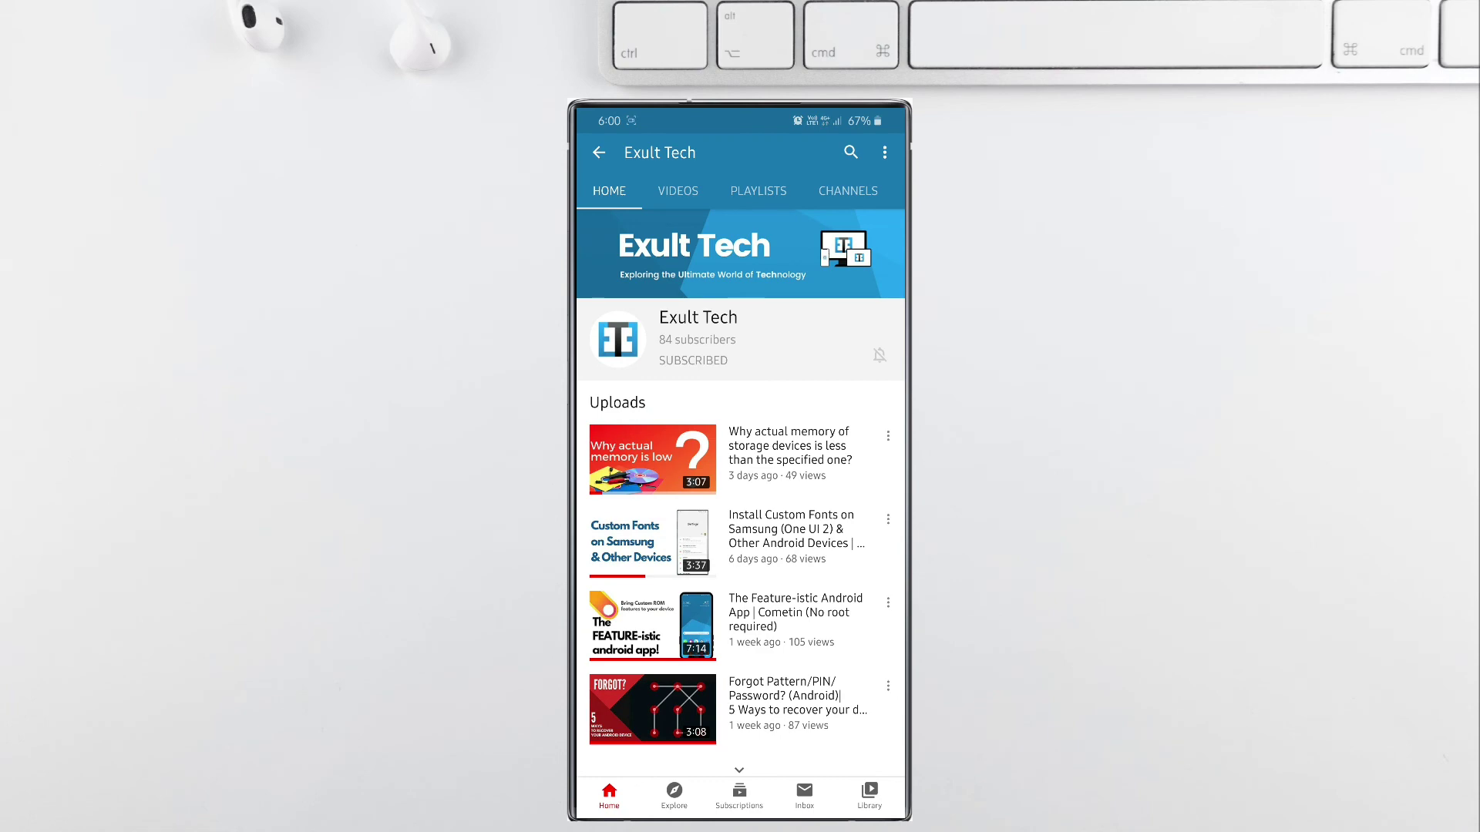
# Review the Exult Tech search results and channel page, then exit YouTube to the home screen
pyautogui.click(599, 152)
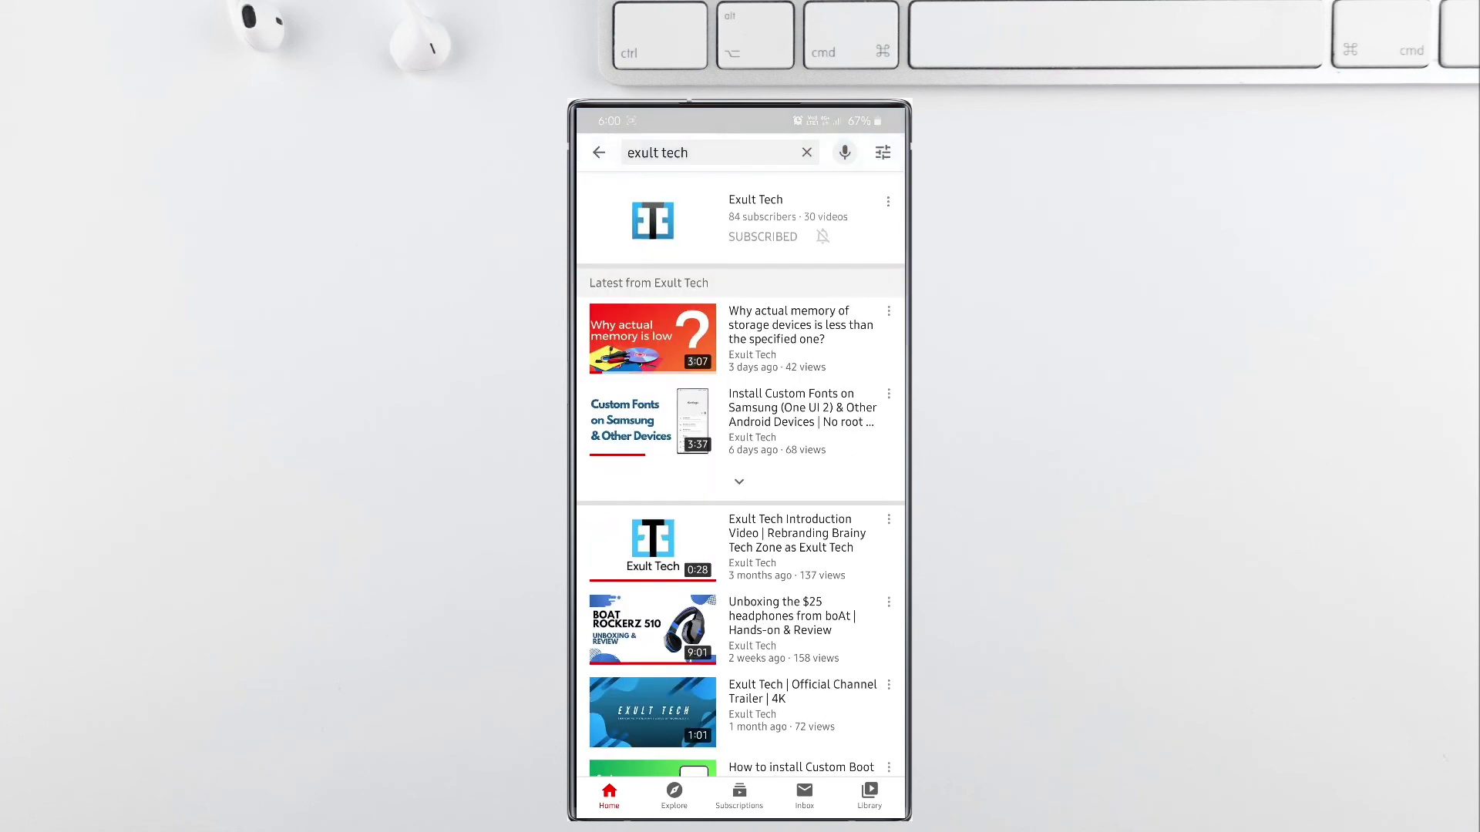
pyautogui.click(693, 220)
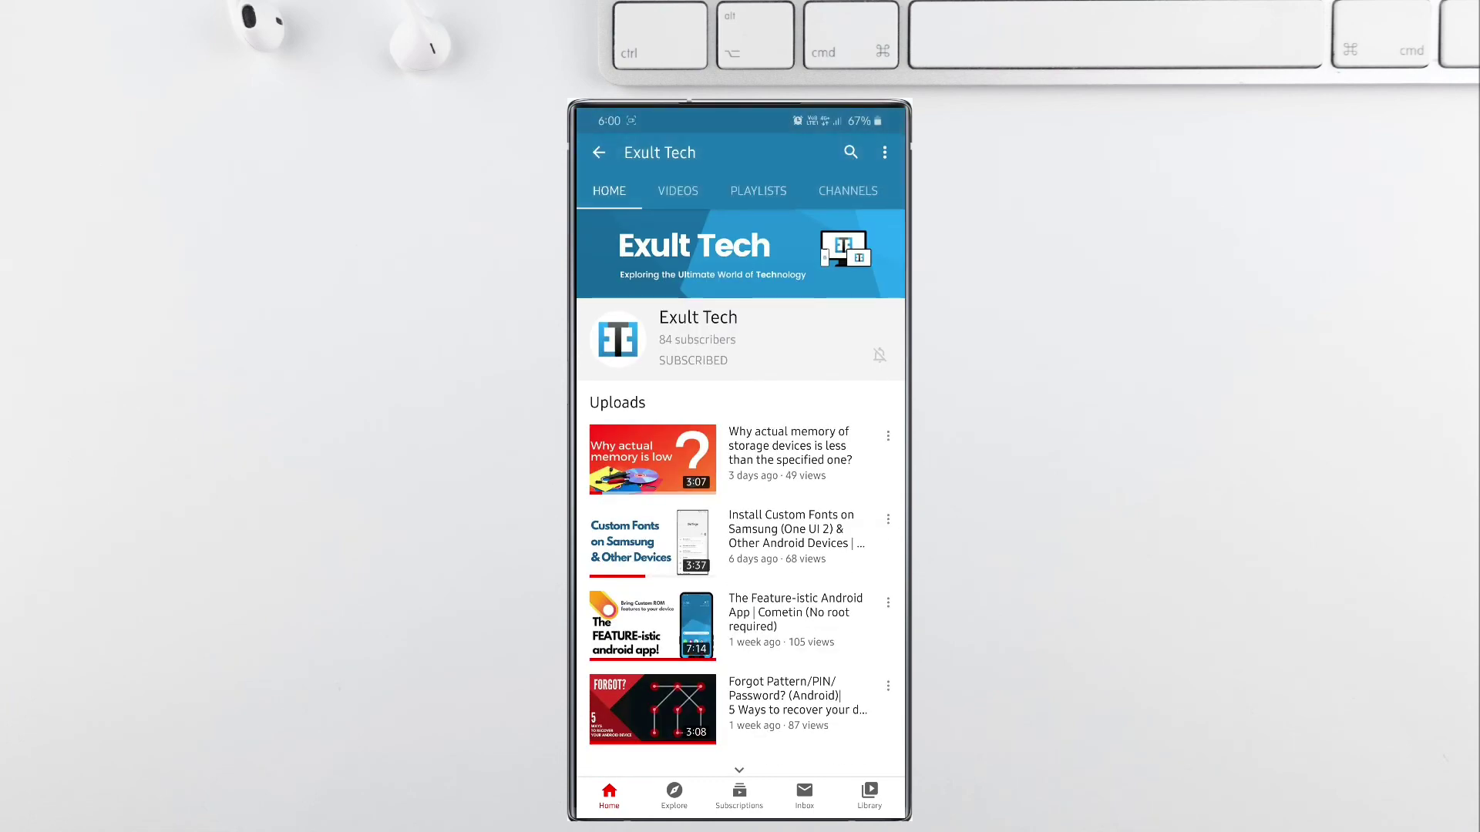
pyautogui.click(599, 152)
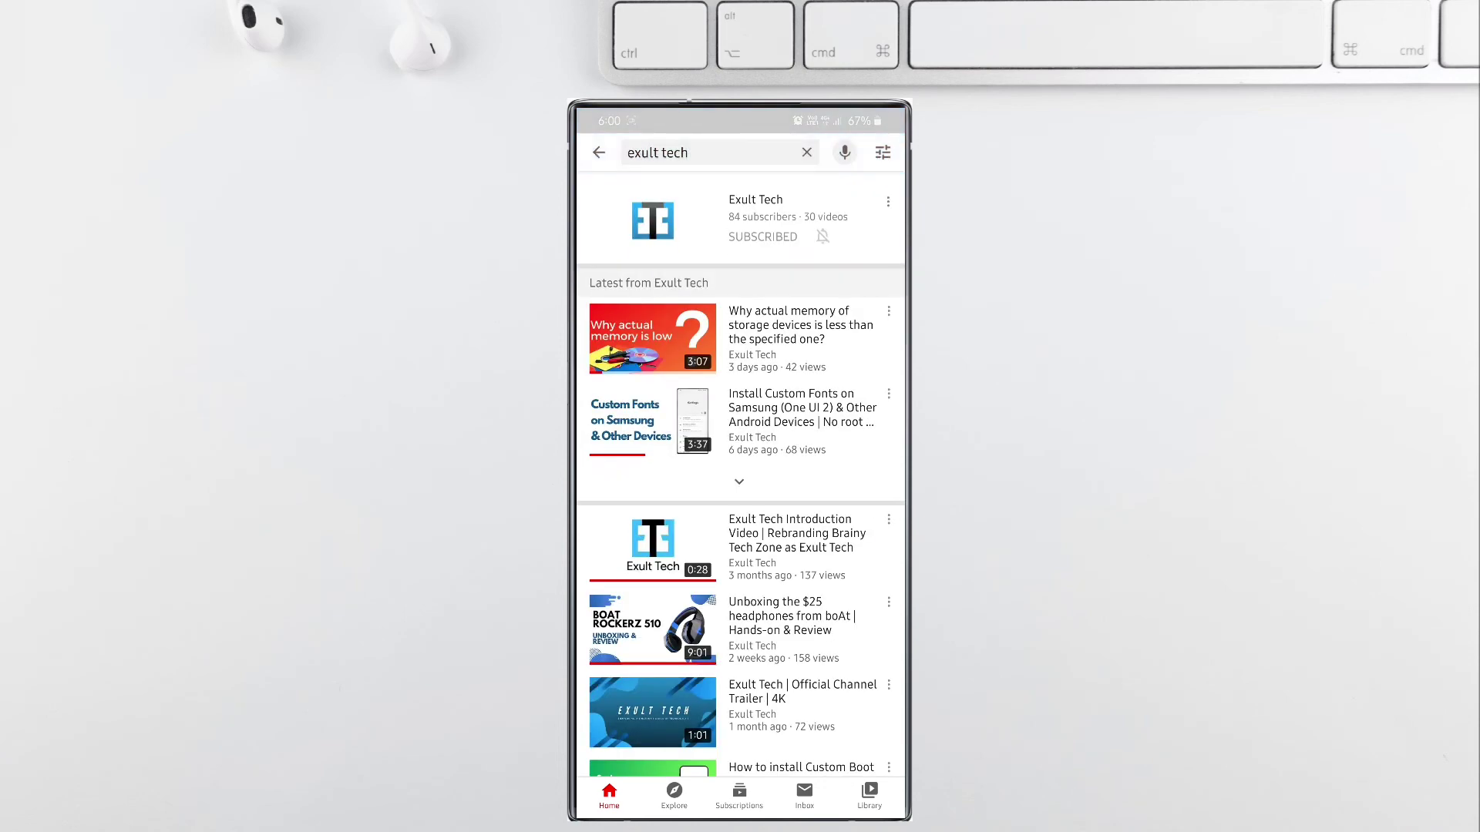
pyautogui.moveTo(770, 813); pyautogui.dragTo(792, 660)
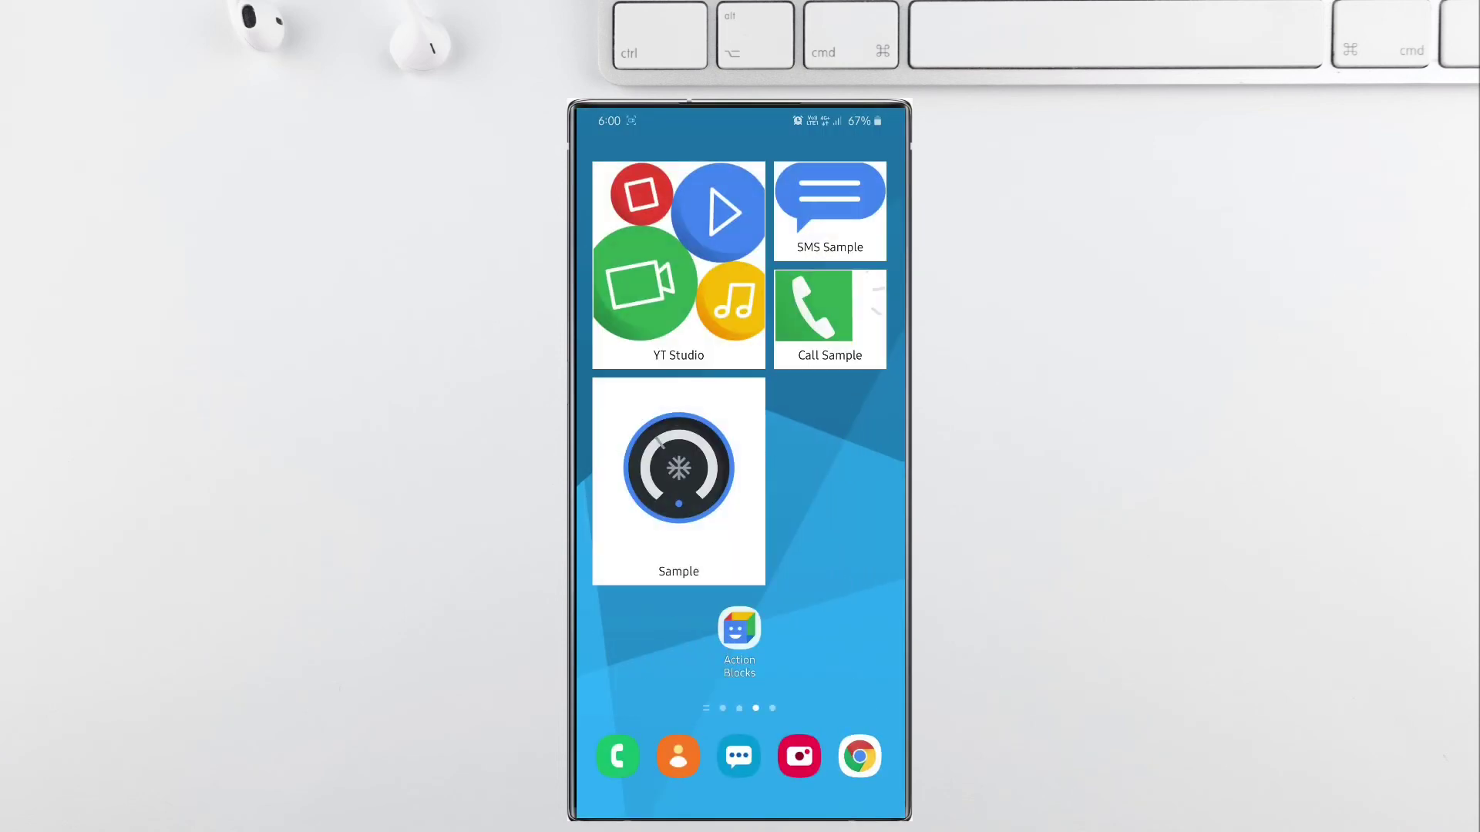
# Widen the Sample snowflake widget using its right resize handle
pyautogui.click(678, 470)
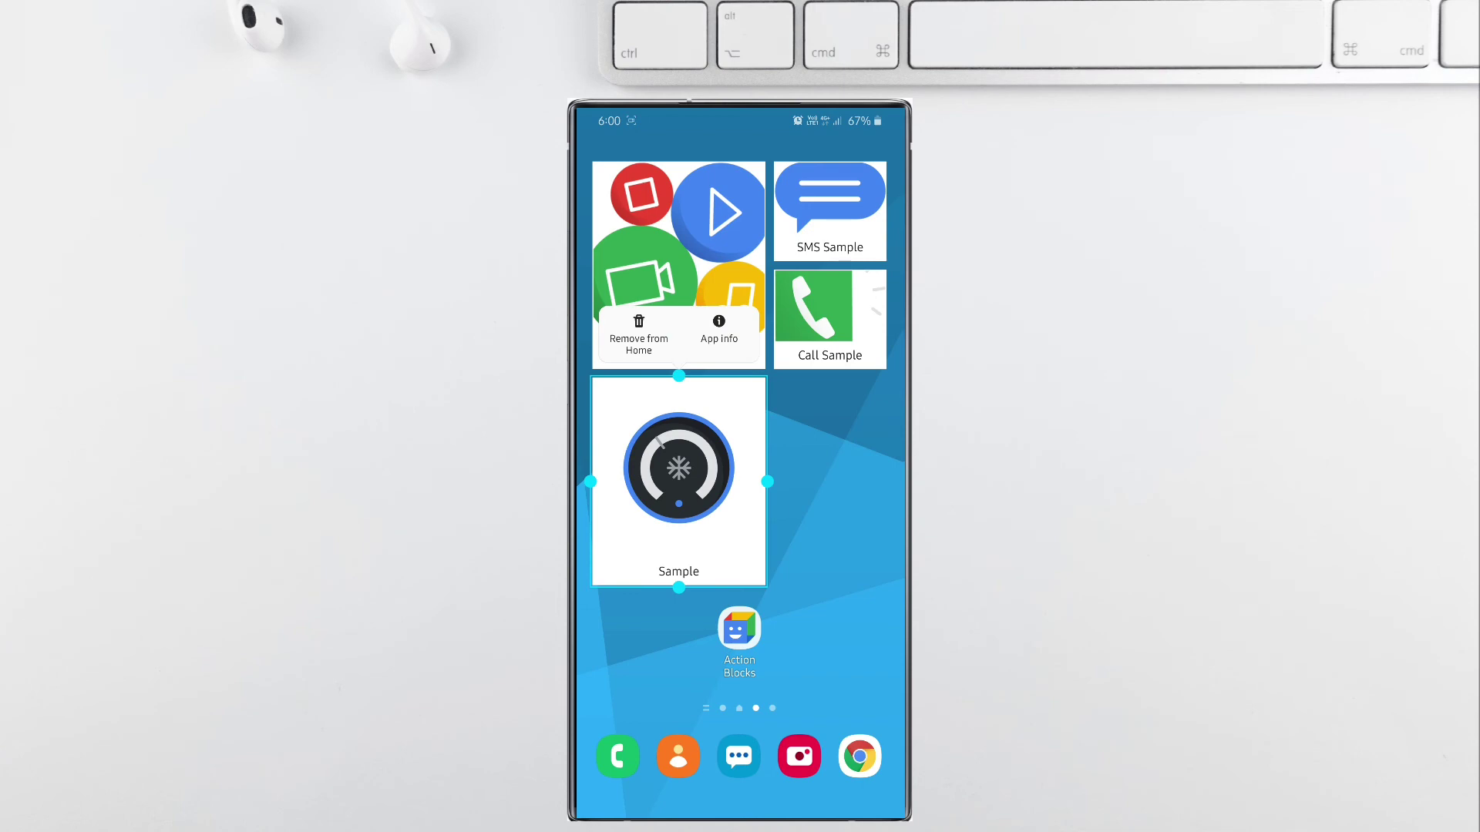
pyautogui.moveTo(765, 482); pyautogui.dragTo(824, 482)
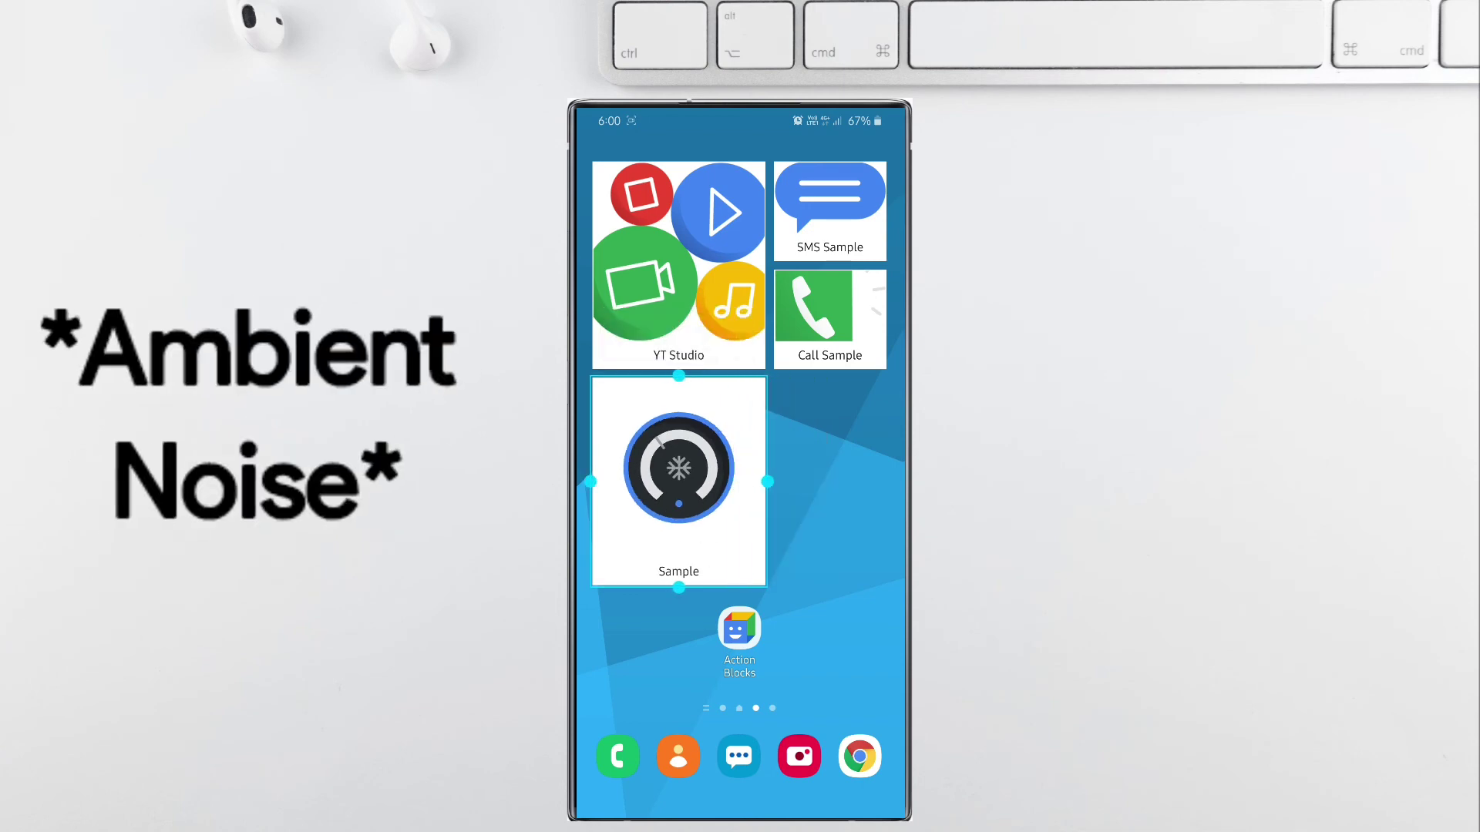